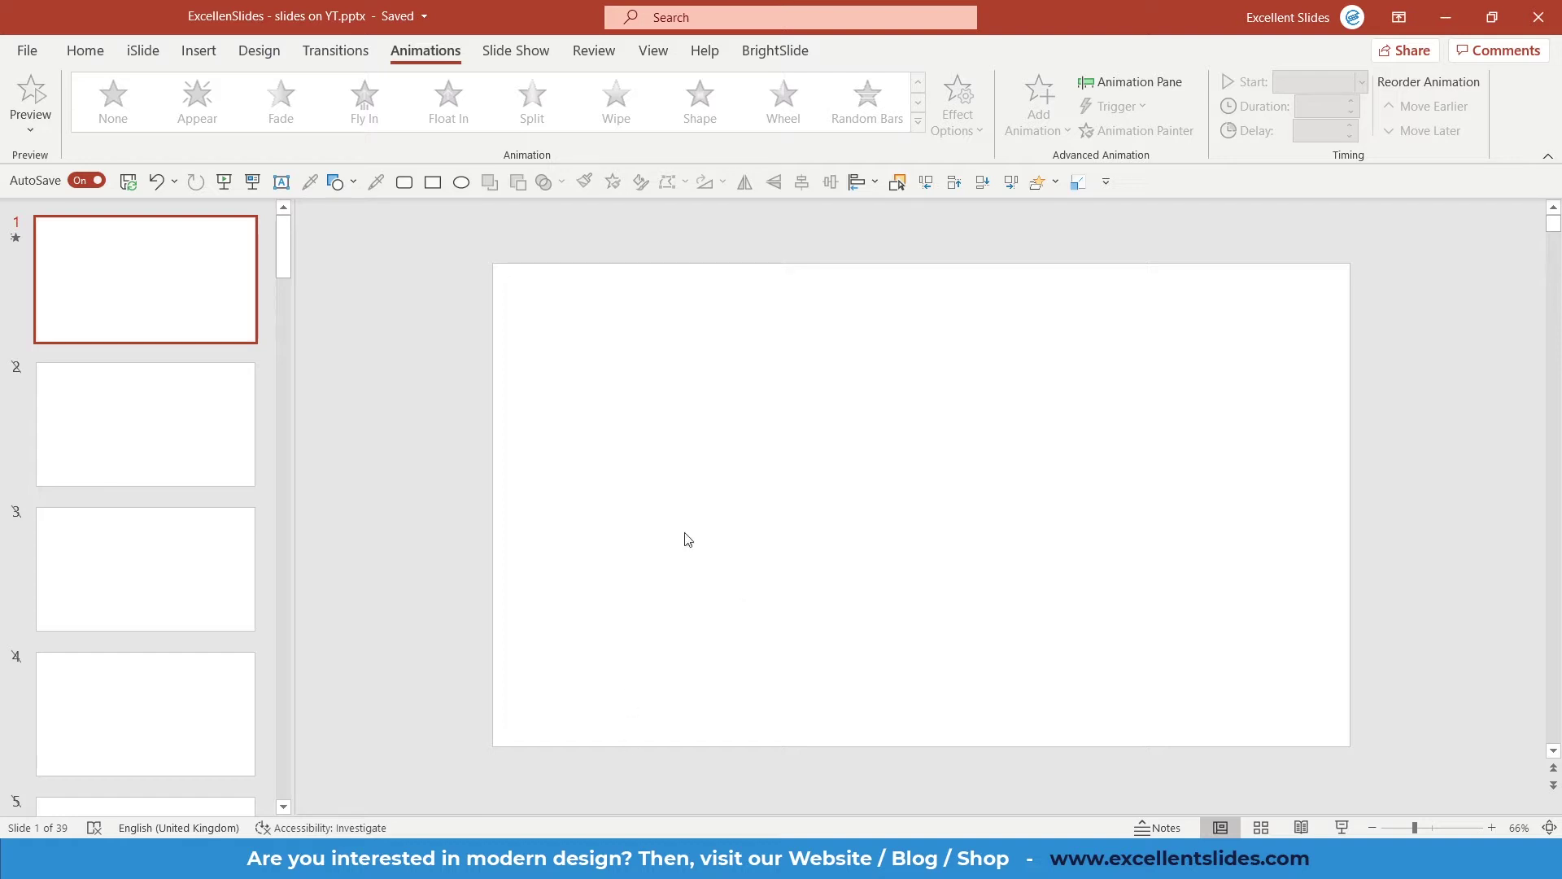
# - Draw a Rectangle shape on the first slide and size it to a 3.47 cm square
pyautogui.click(91, 52)
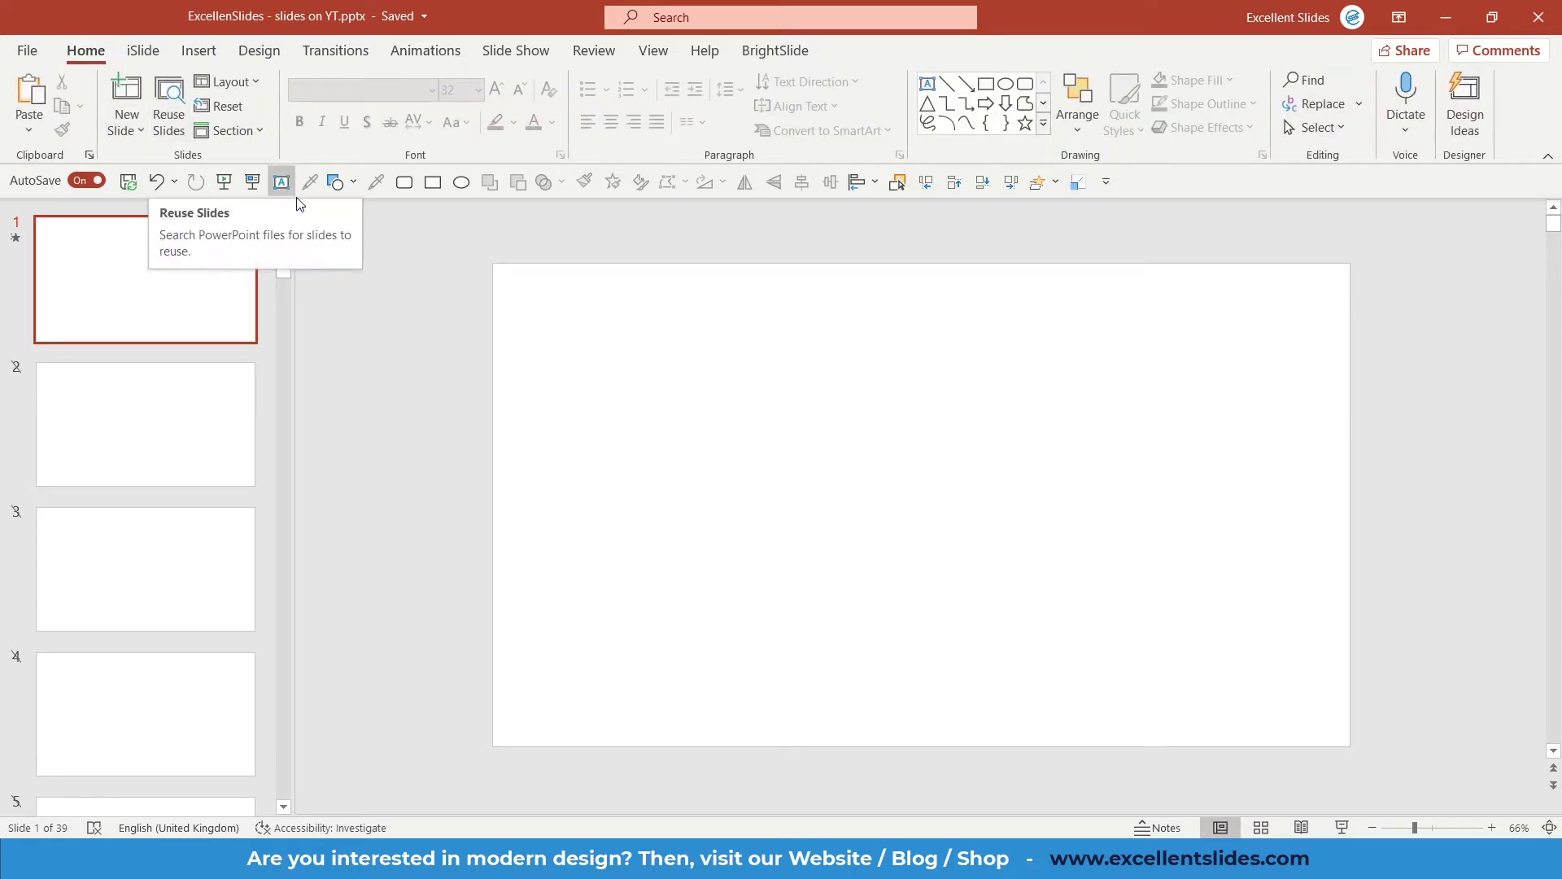
pyautogui.click(187, 56)
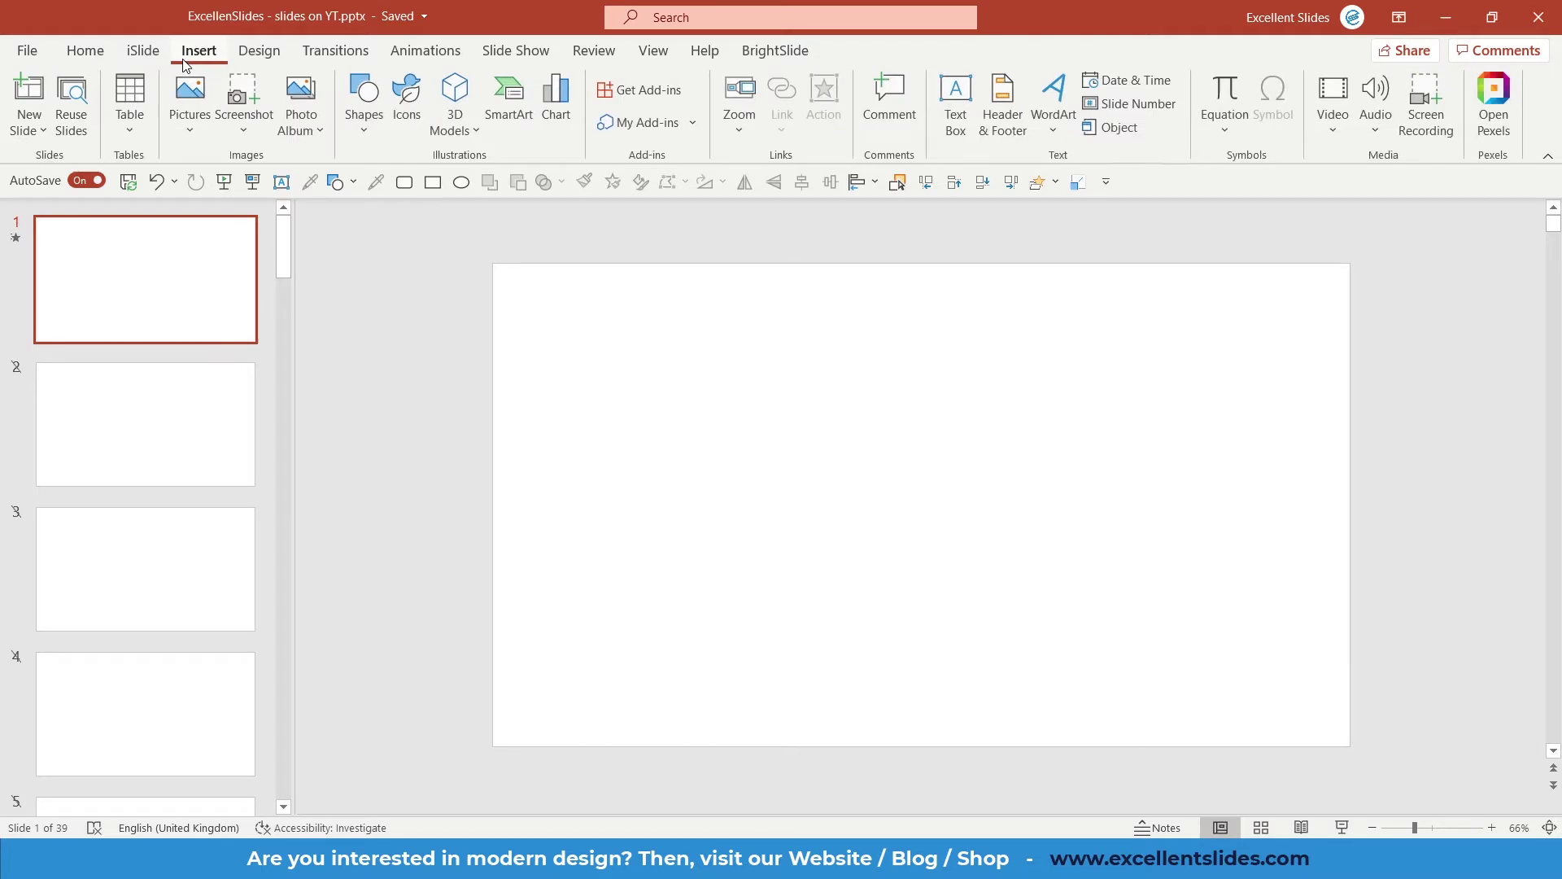
pyautogui.click(361, 134)
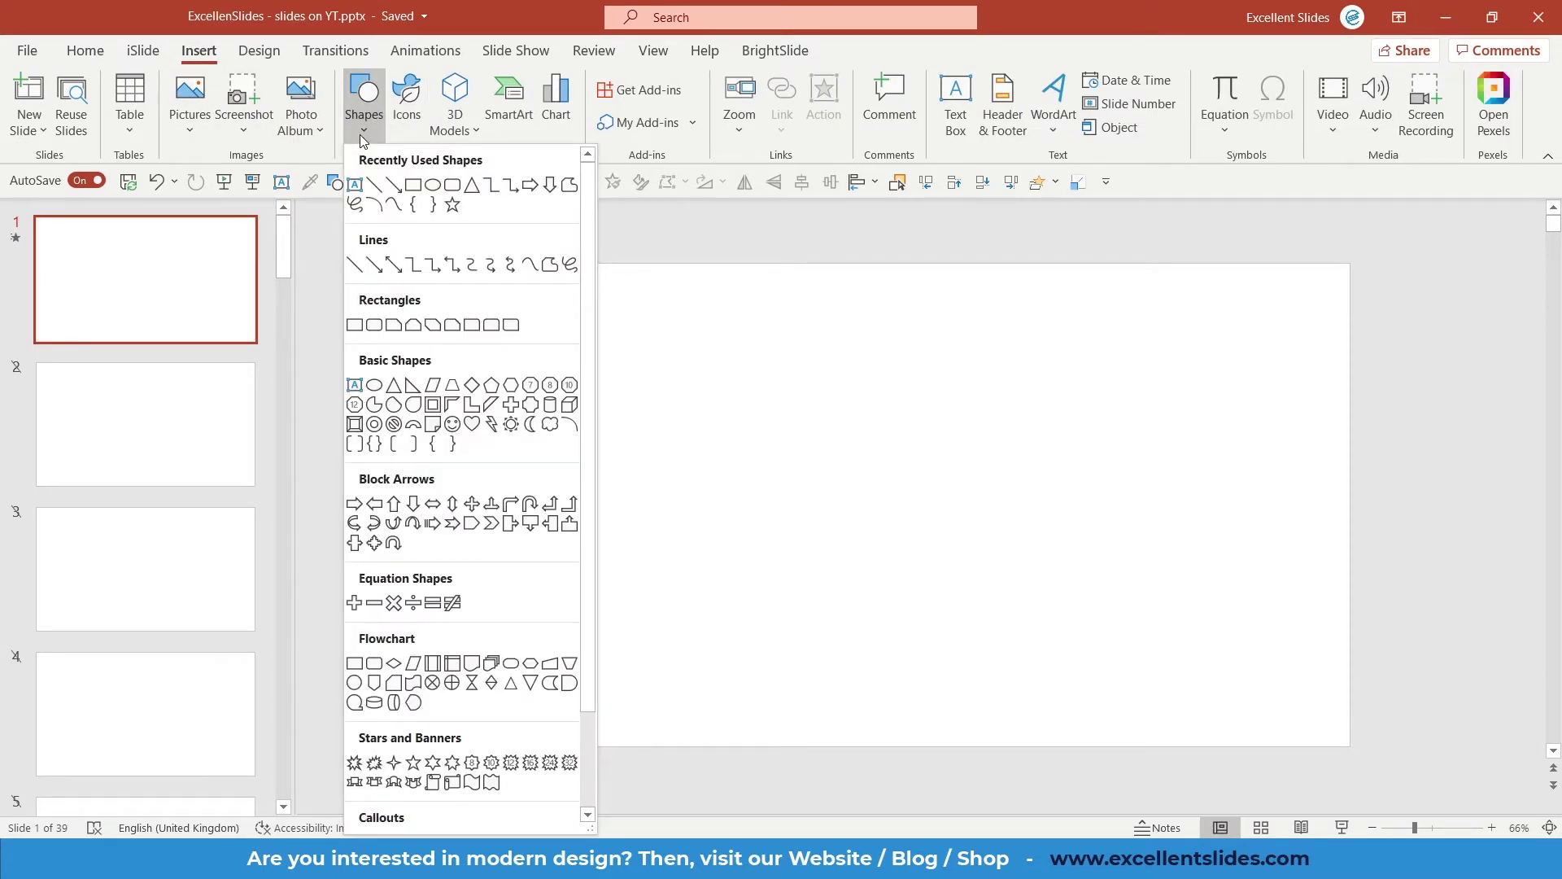
pyautogui.click(414, 186)
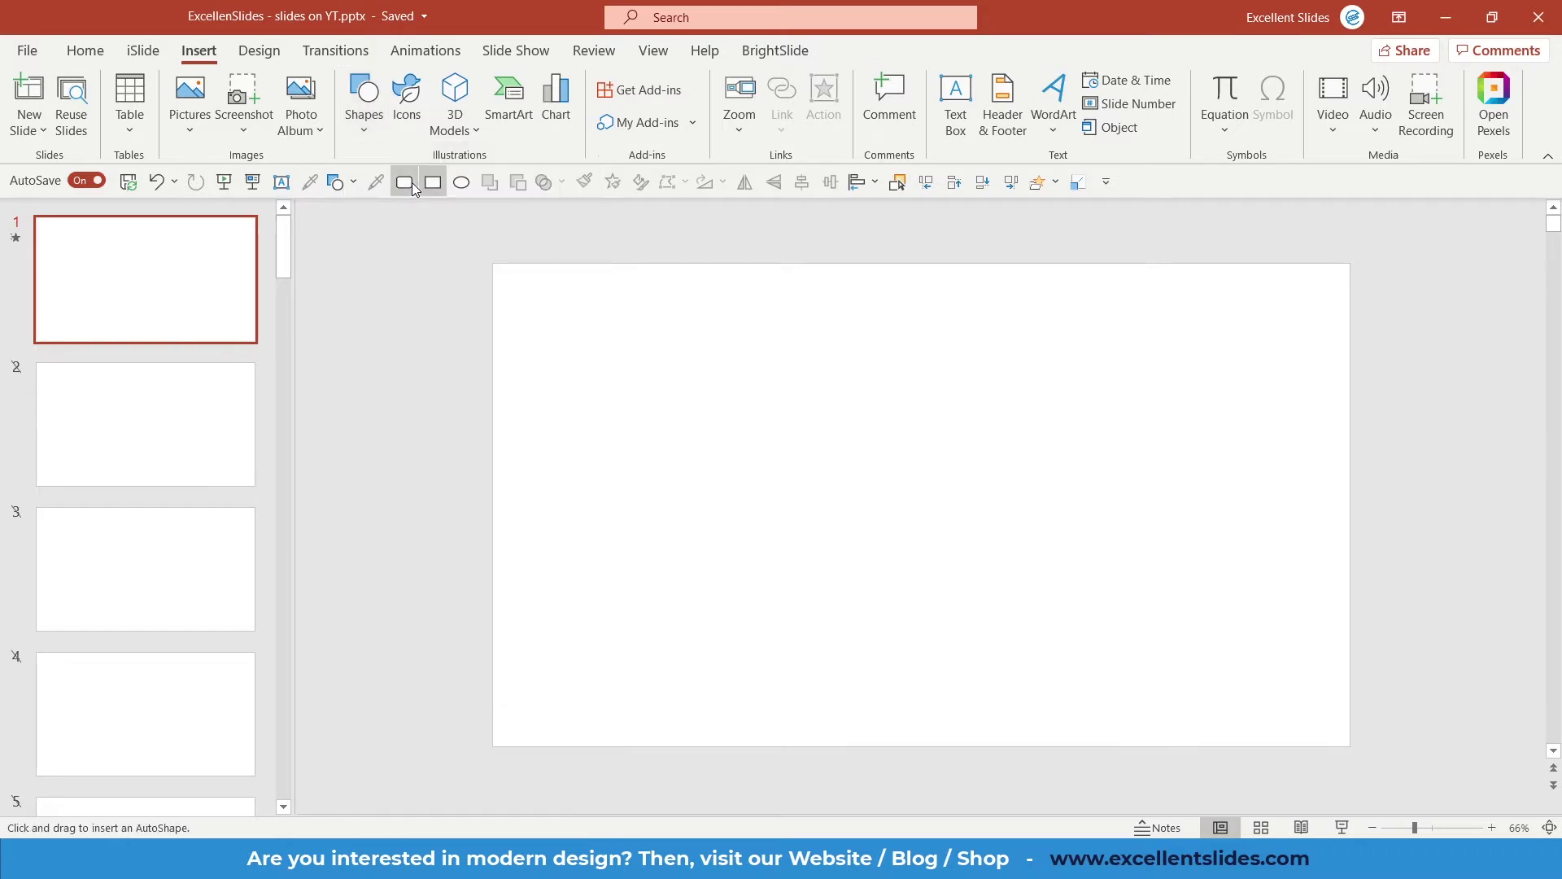
pyautogui.moveTo(673, 329)
pyautogui.mouseDown()
pyautogui.moveTo(966, 518)
pyautogui.moveTo(976, 468)
pyautogui.moveTo(1067, 429)
pyautogui.moveTo(1168, 464)
pyautogui.moveTo(1076, 533)
pyautogui.moveTo(1139, 409)
pyautogui.moveTo(938, 398)
pyautogui.moveTo(924, 420)
pyautogui.moveTo(1025, 432)
pyautogui.mouseUp()
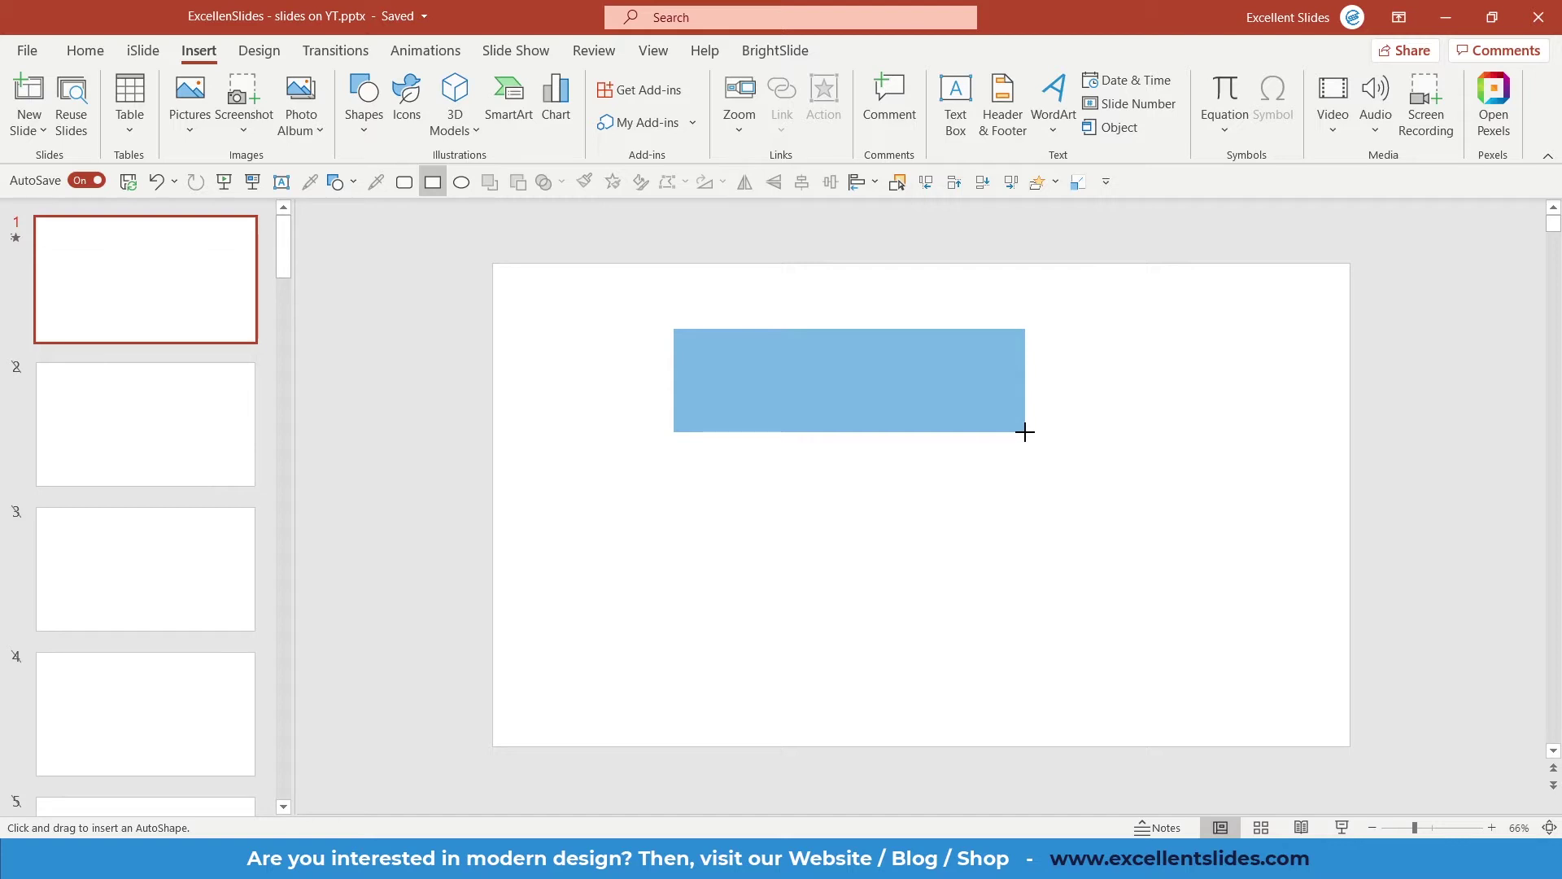
pyautogui.moveTo(1026, 432)
pyautogui.mouseDown()
pyautogui.moveTo(920, 387)
pyautogui.moveTo(812, 377)
pyautogui.moveTo(852, 415)
pyautogui.moveTo(760, 376)
pyautogui.moveTo(789, 456)
pyautogui.moveTo(773, 437)
pyautogui.mouseUp()
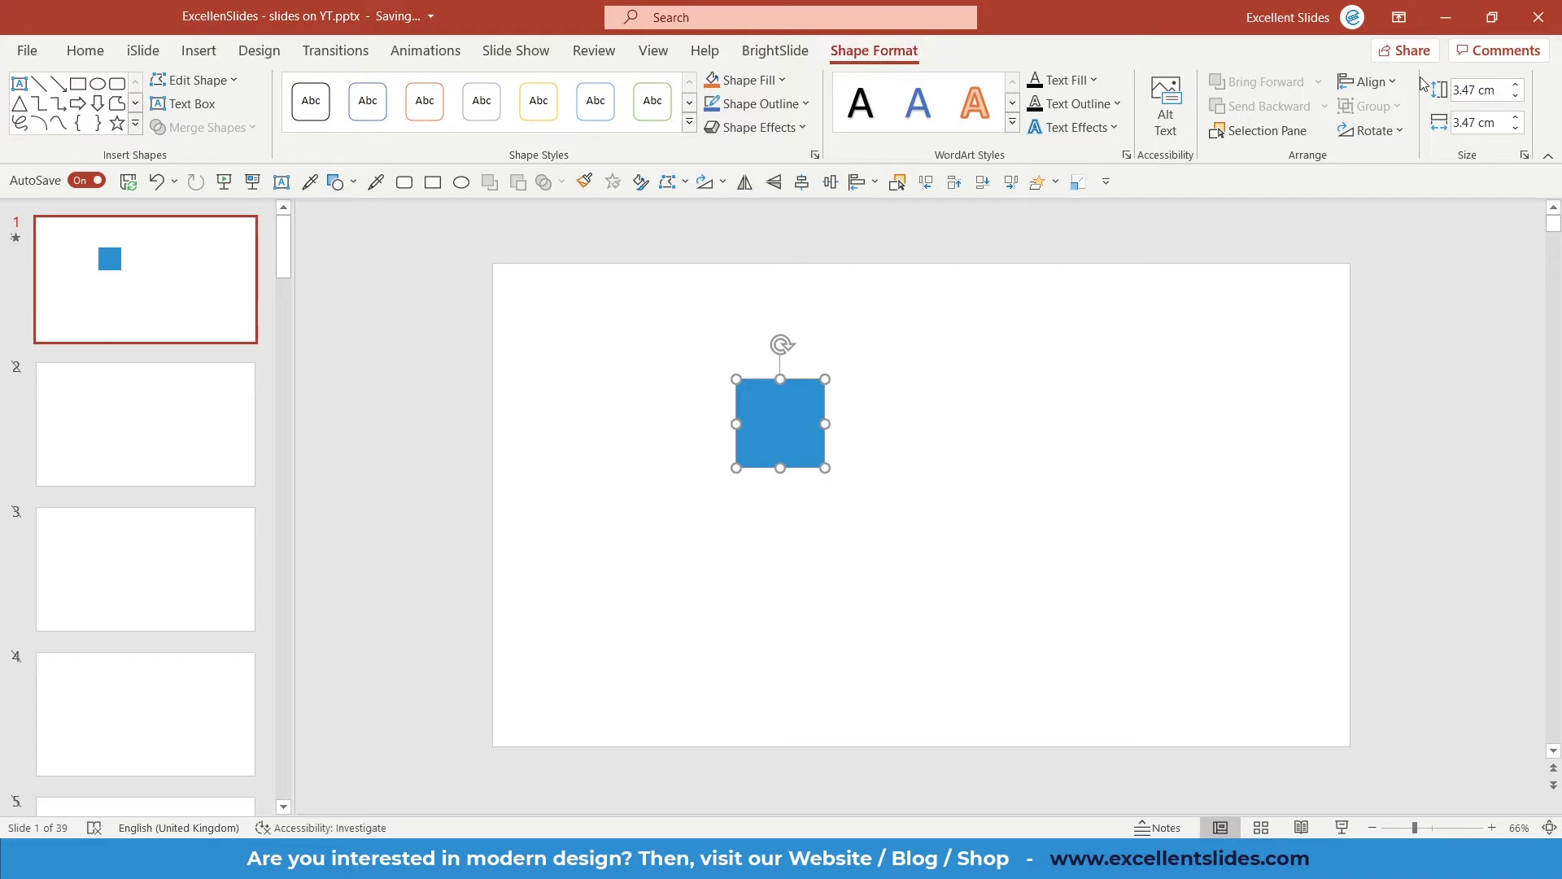
# - Align the blue square to the horizontal and vertical centre of the slide
pyautogui.click(1393, 81)
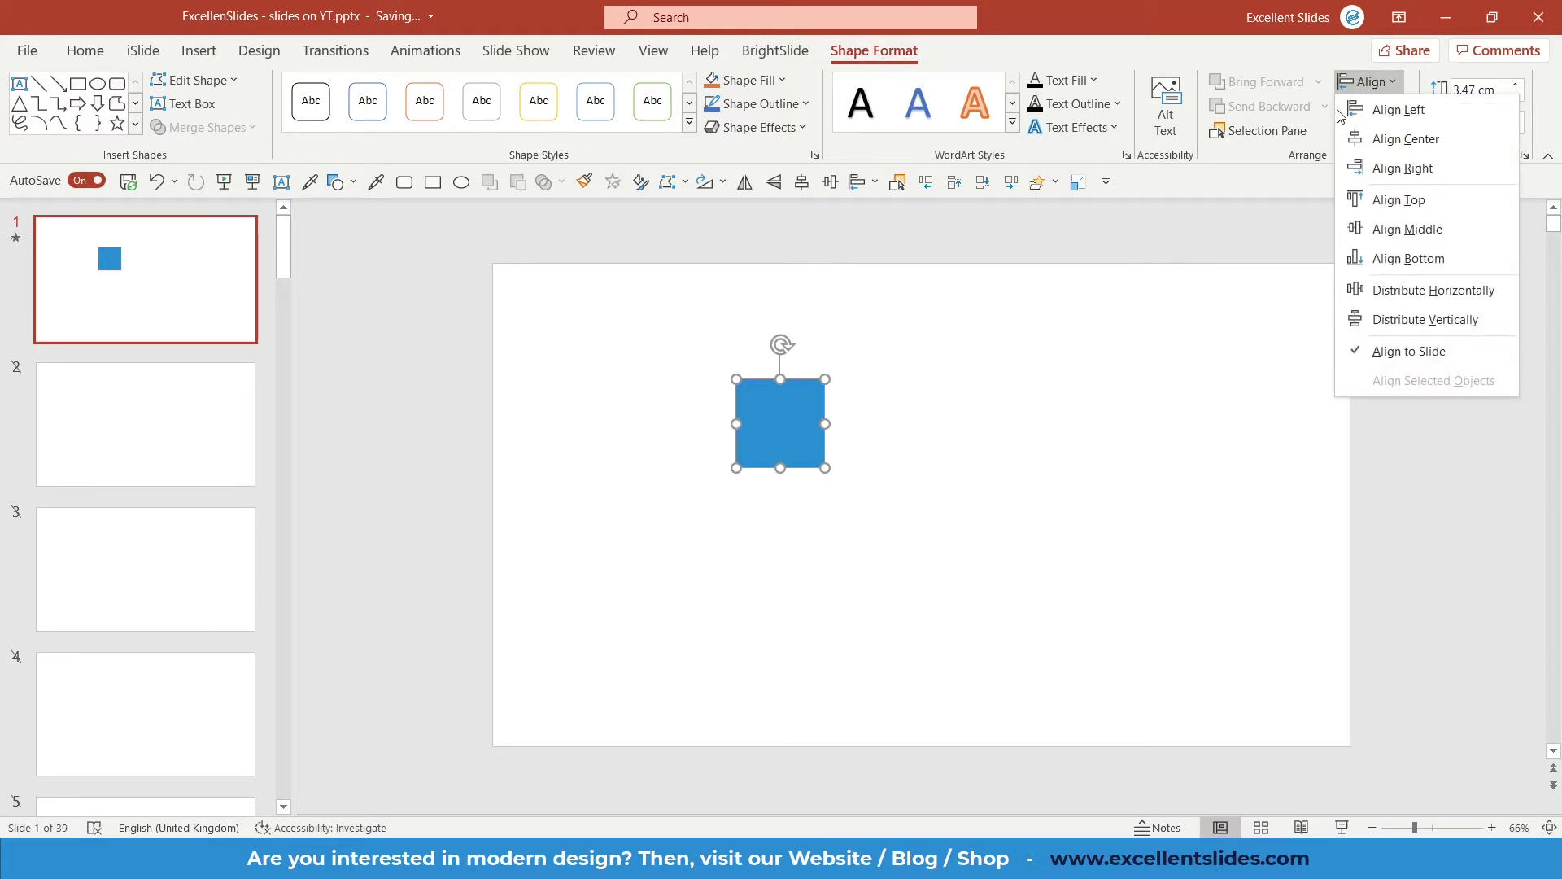
pyautogui.click(1389, 144)
pyautogui.click(1367, 81)
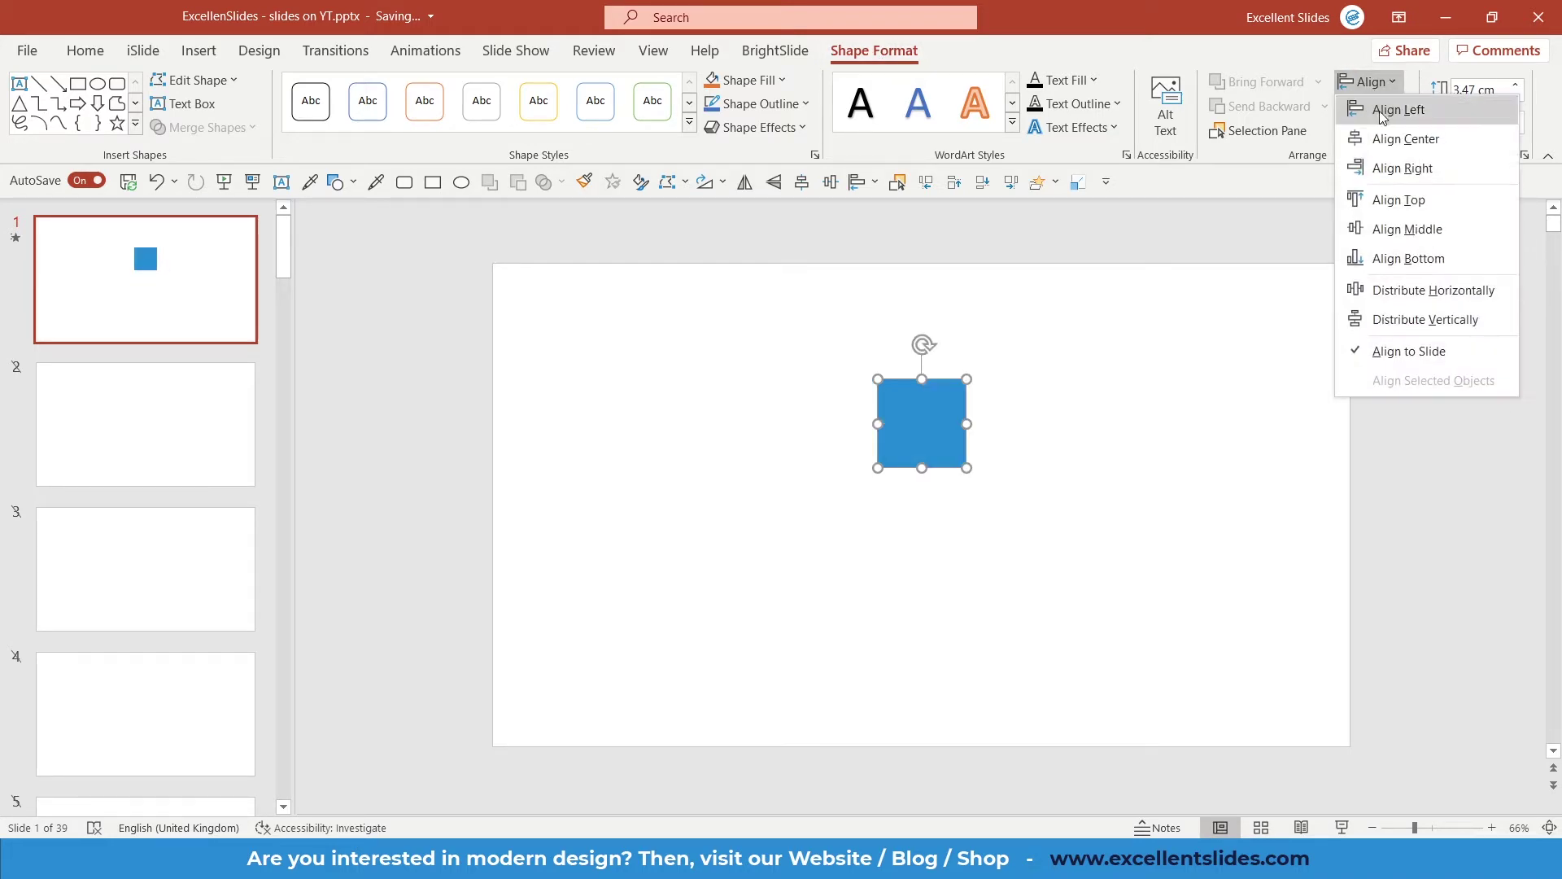
pyautogui.click(1394, 224)
pyautogui.click(1193, 364)
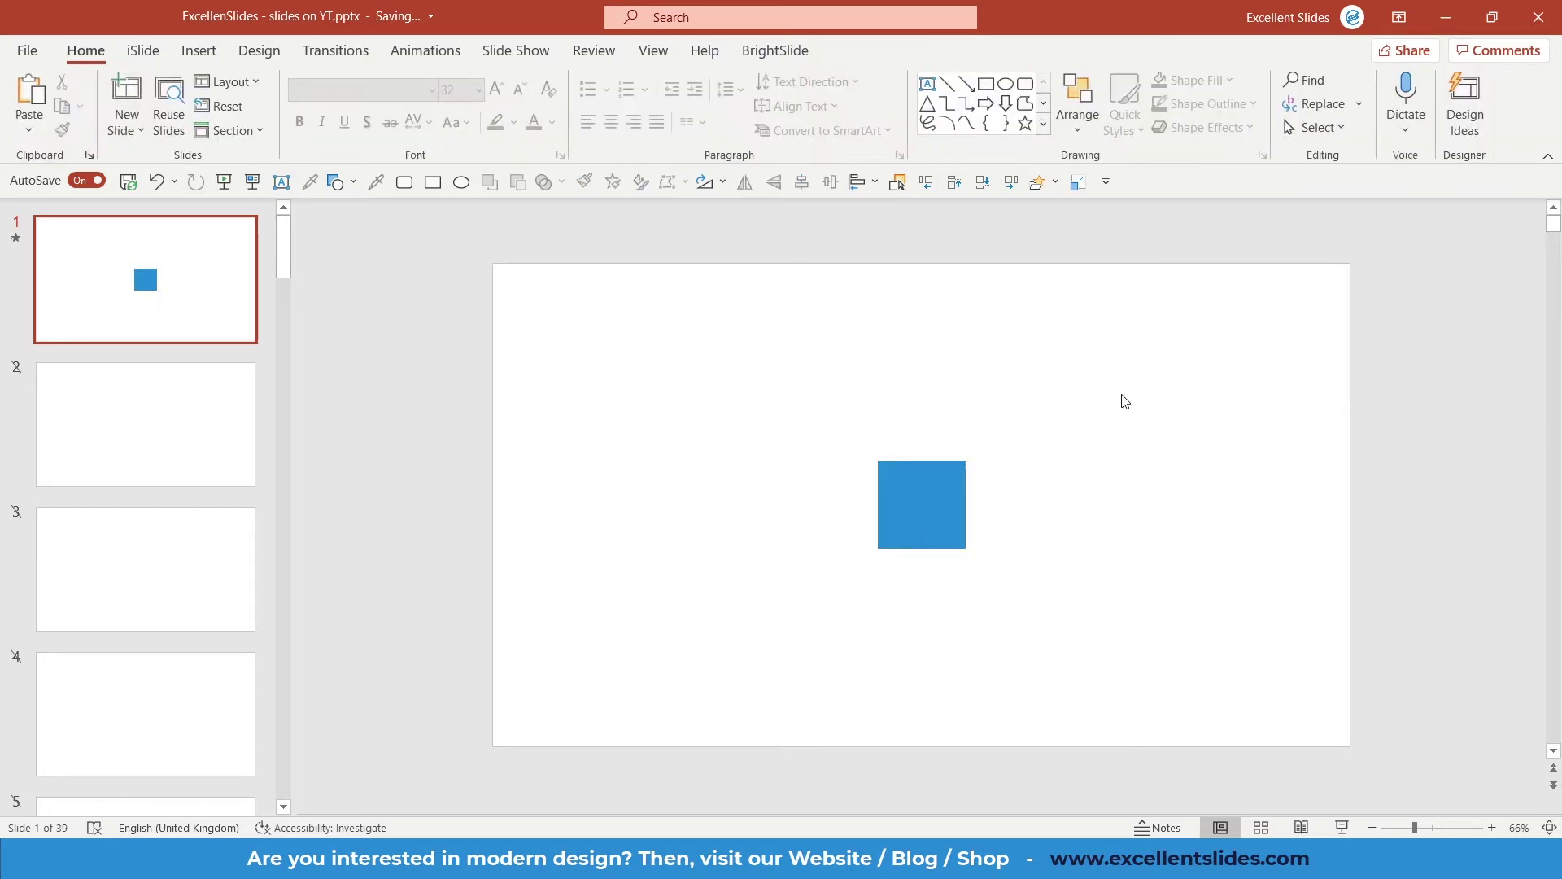
# - Preview the slide show, then set the slide transition to None
pyautogui.click(226, 180)
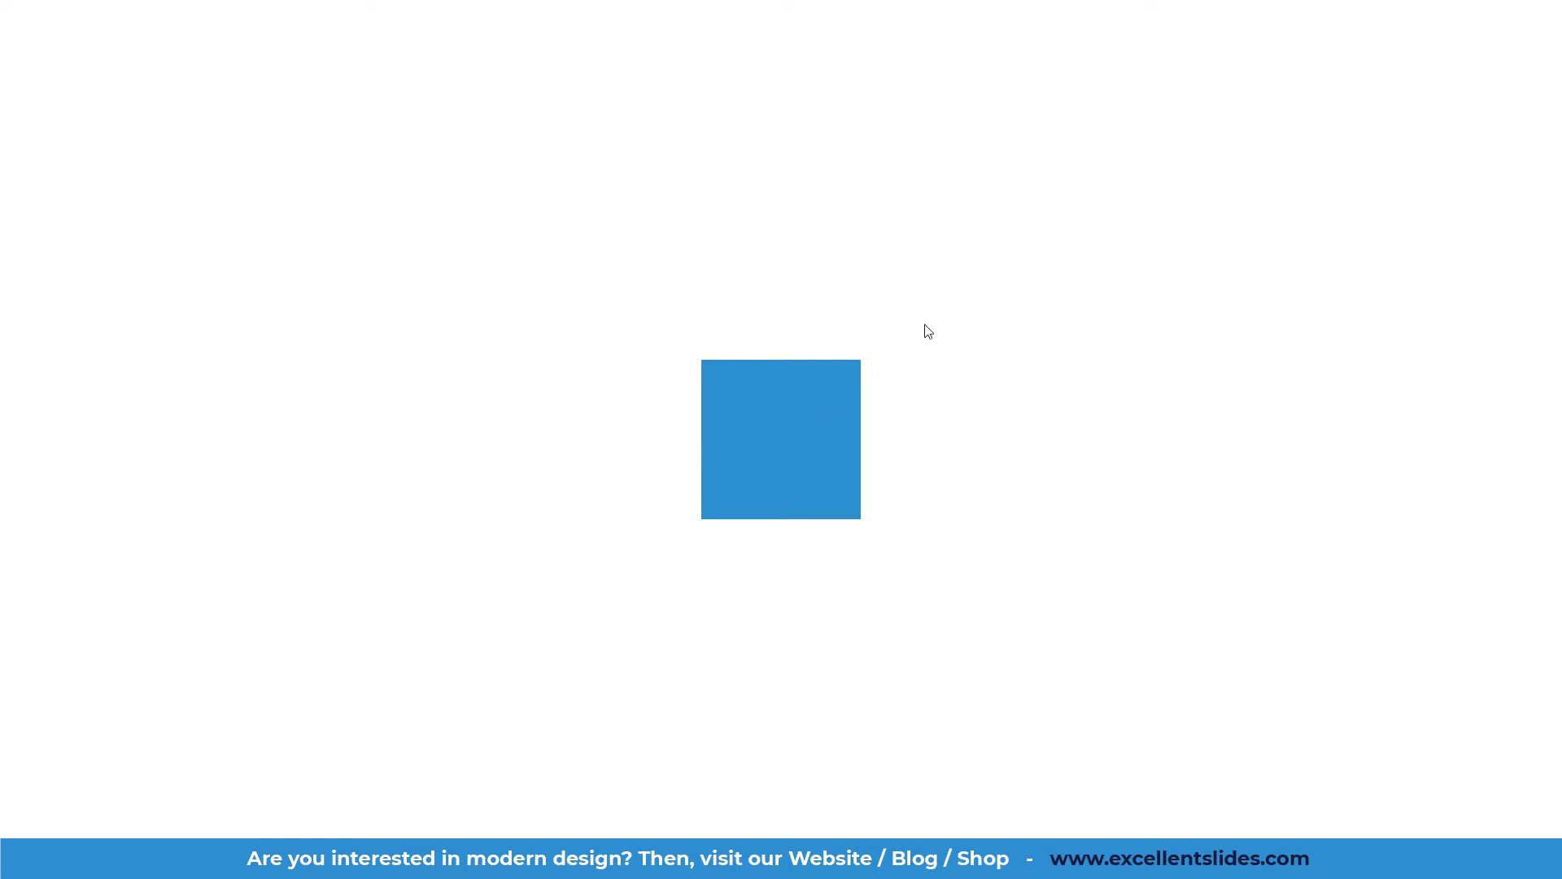
pyautogui.press('Escape')
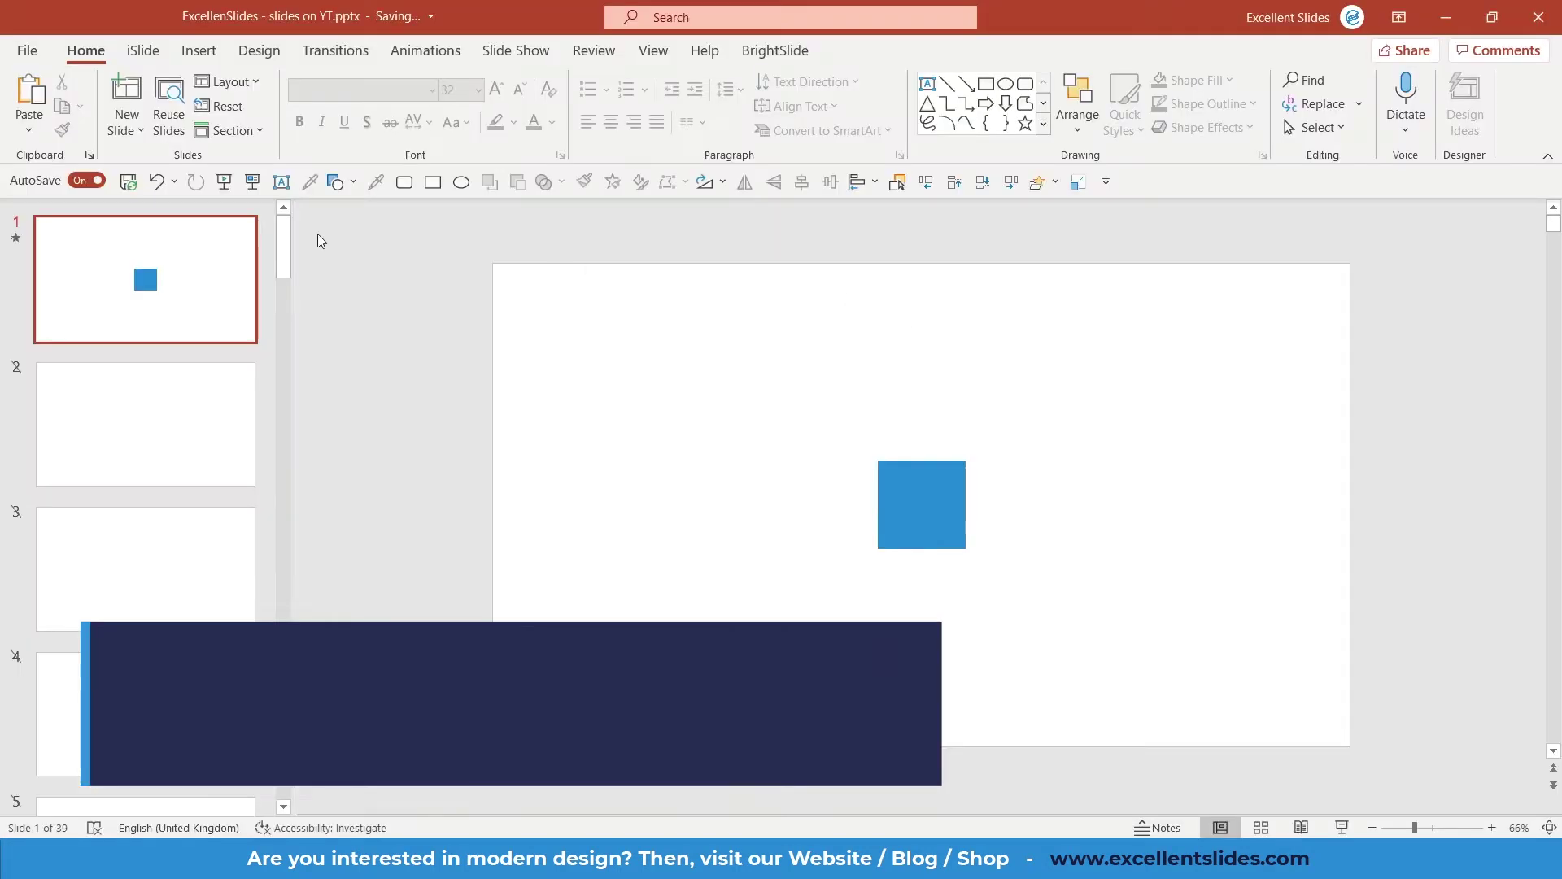
pyautogui.click(334, 50)
pyautogui.click(97, 122)
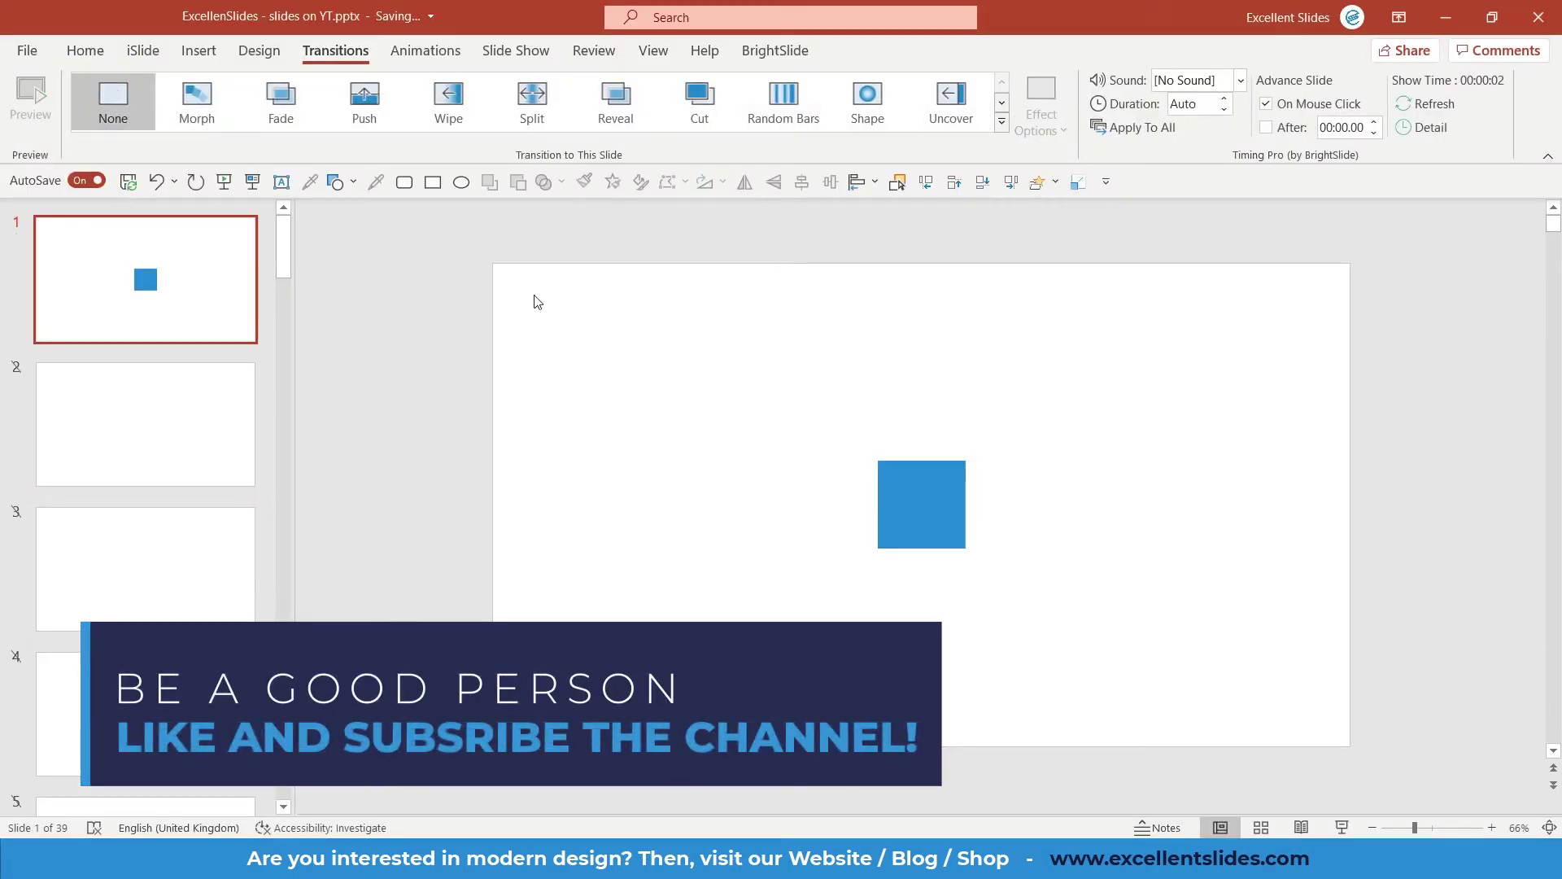
pyautogui.click(912, 471)
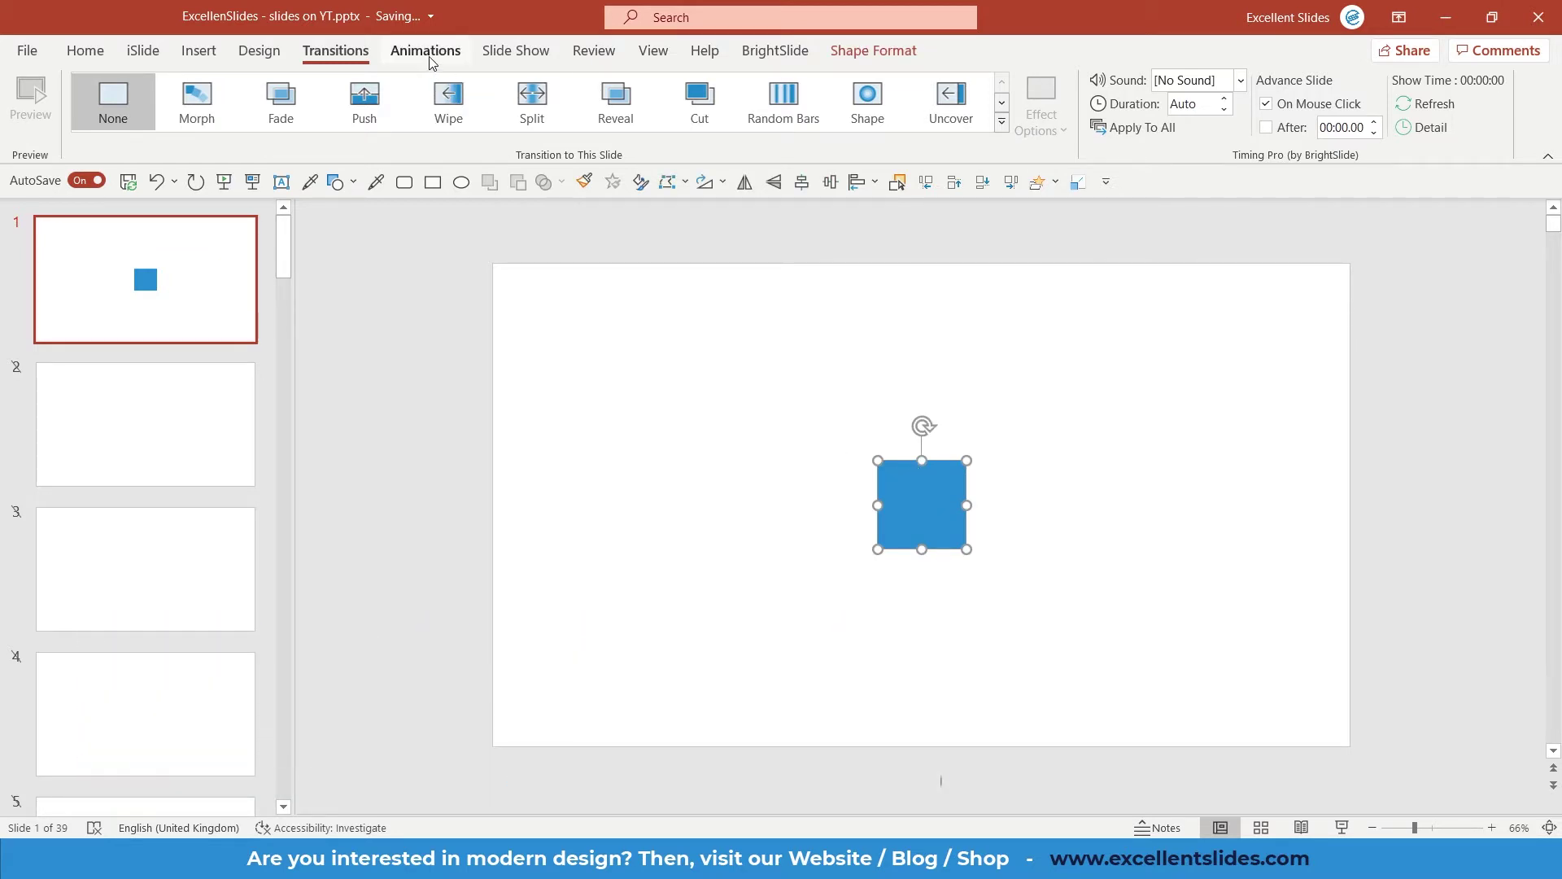
# - Apply a Fly In entrance to the square, toggle AutoPreview, and show the Animation Pane
pyautogui.click(428, 54)
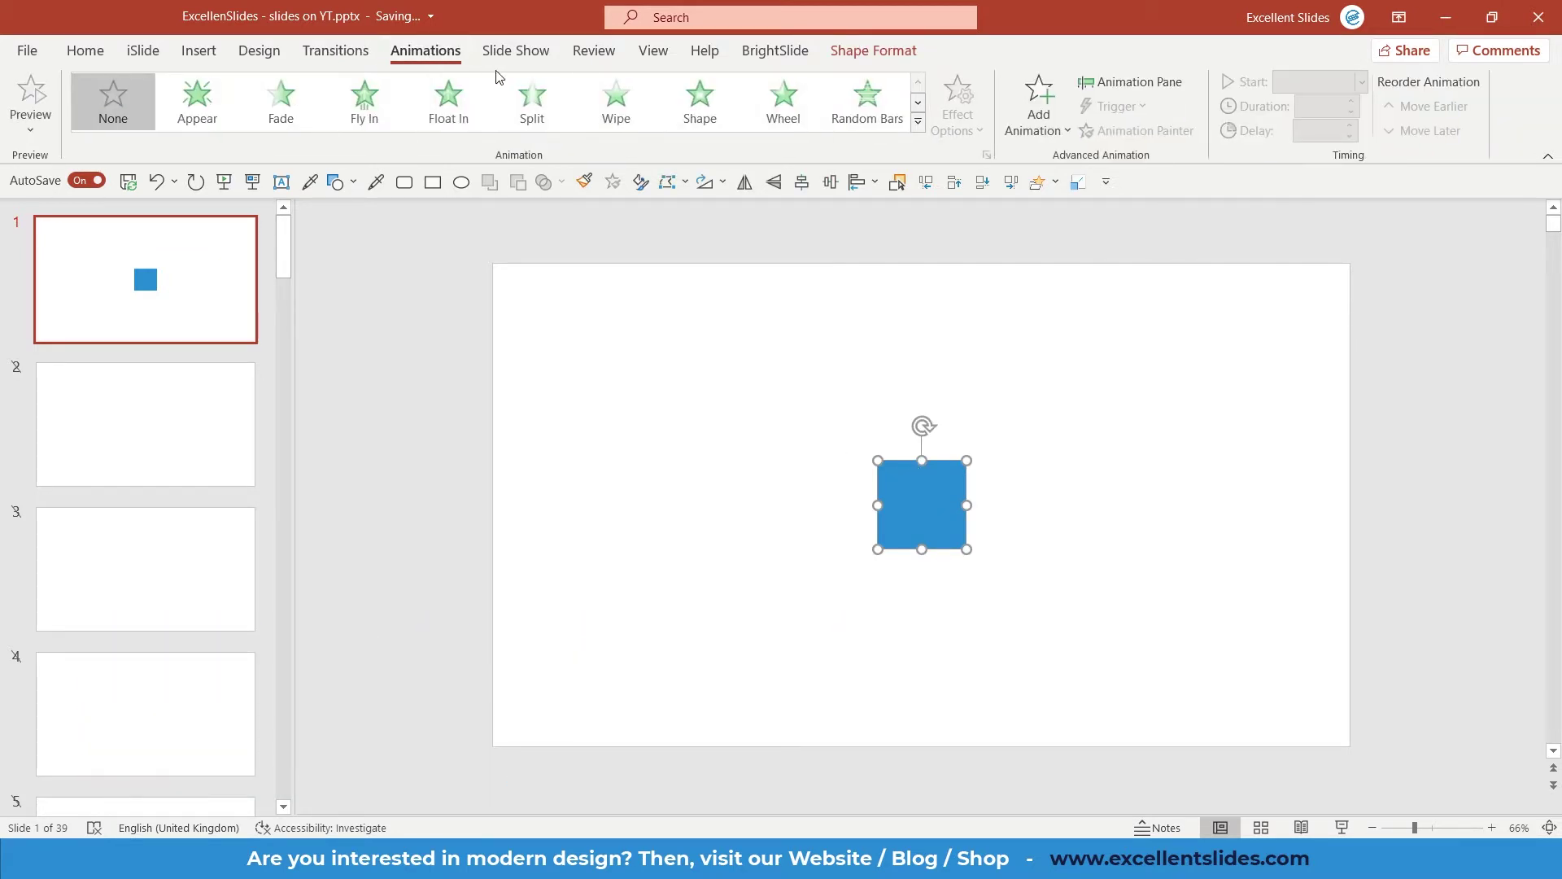
pyautogui.click(347, 102)
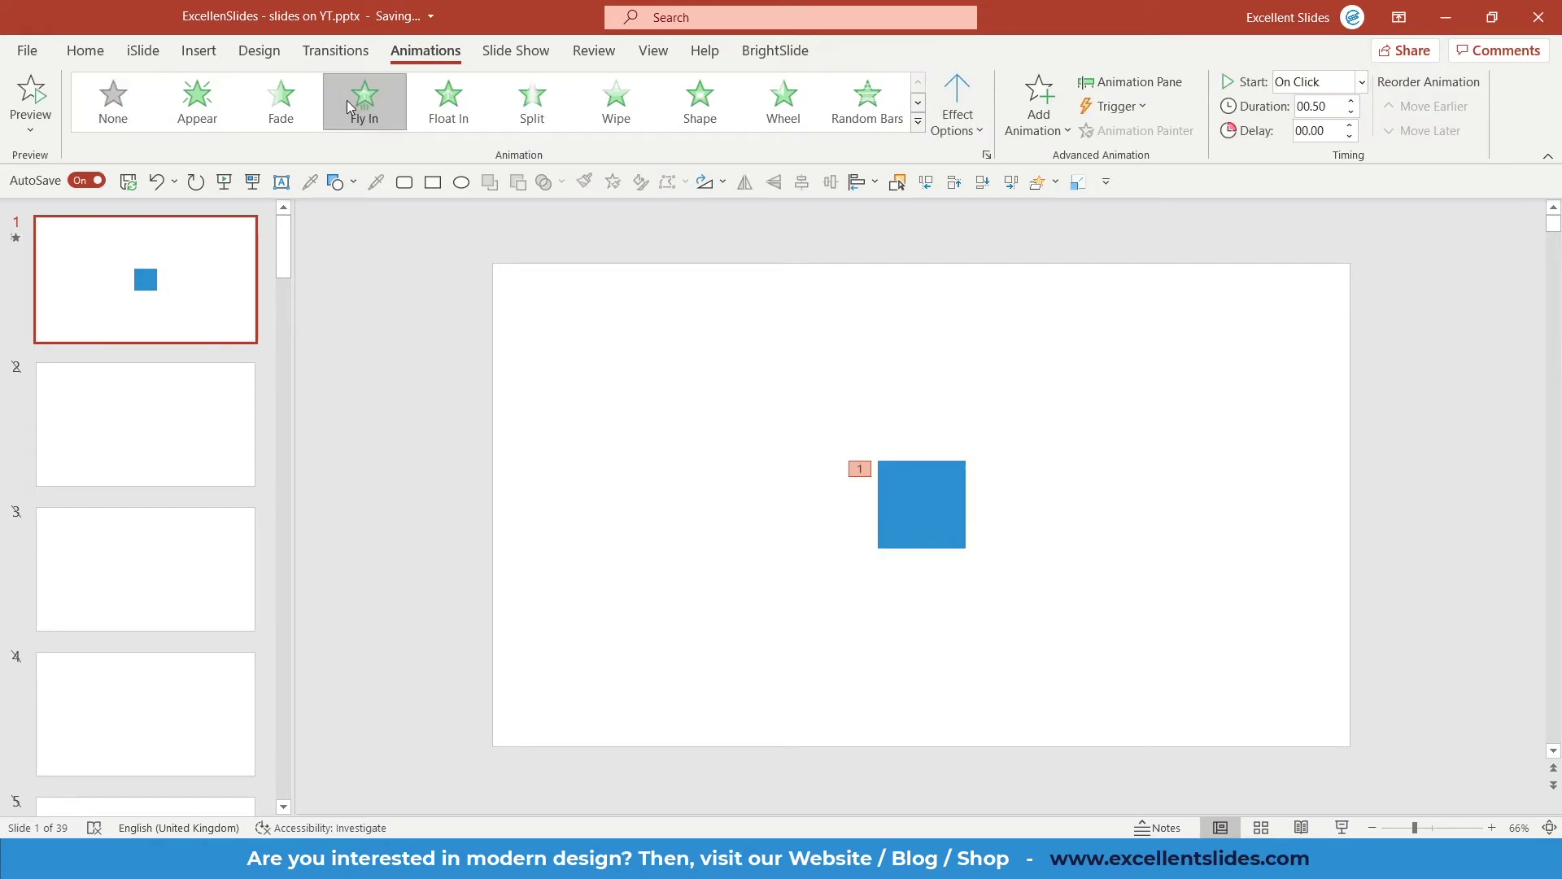
pyautogui.click(31, 124)
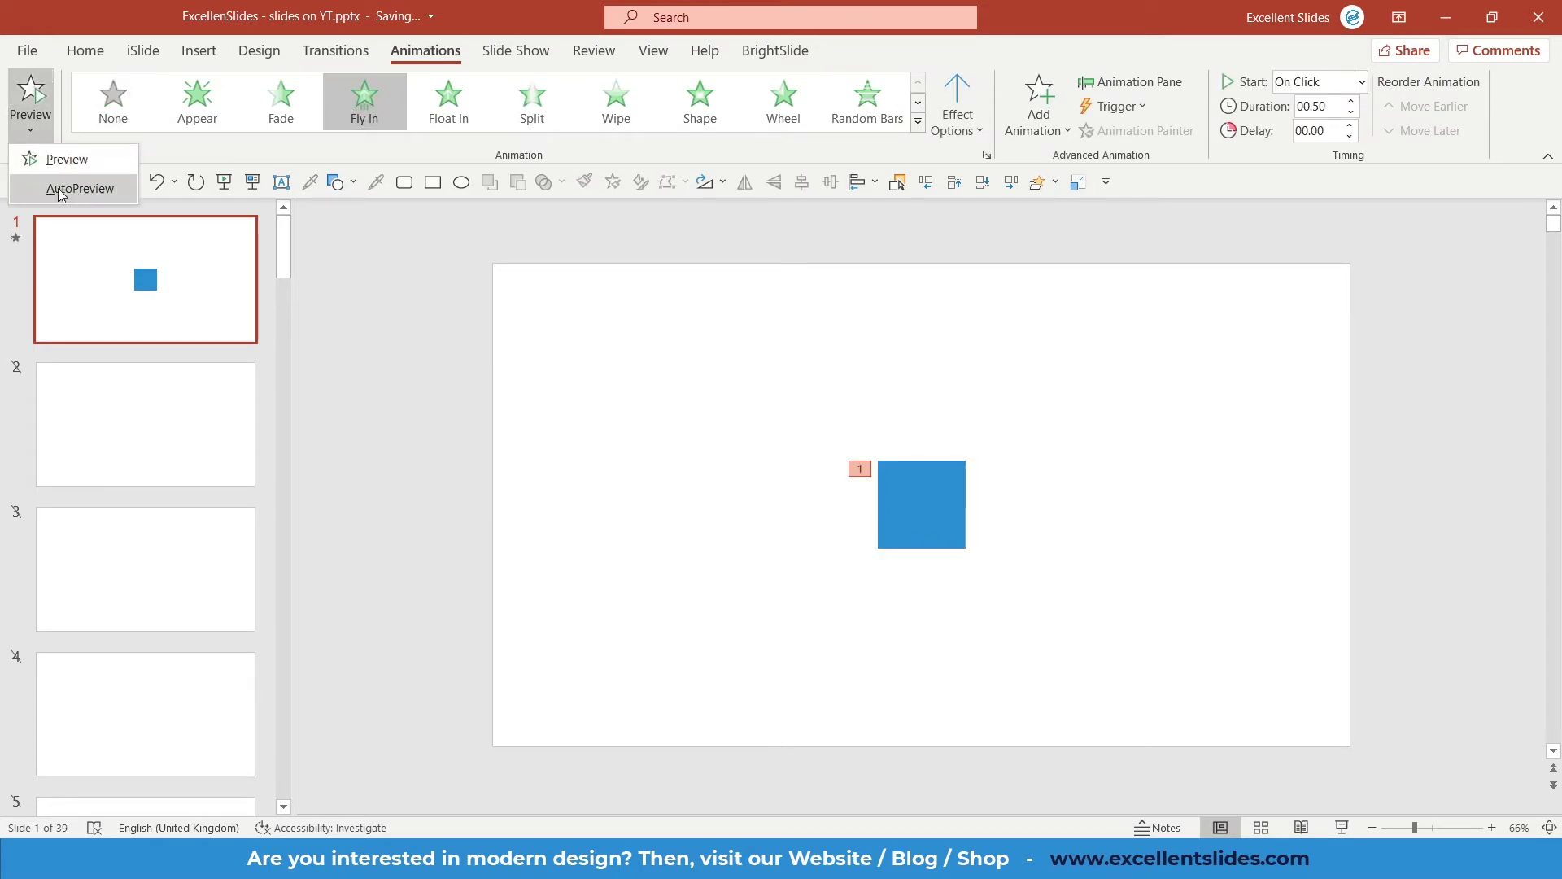
pyautogui.click(61, 192)
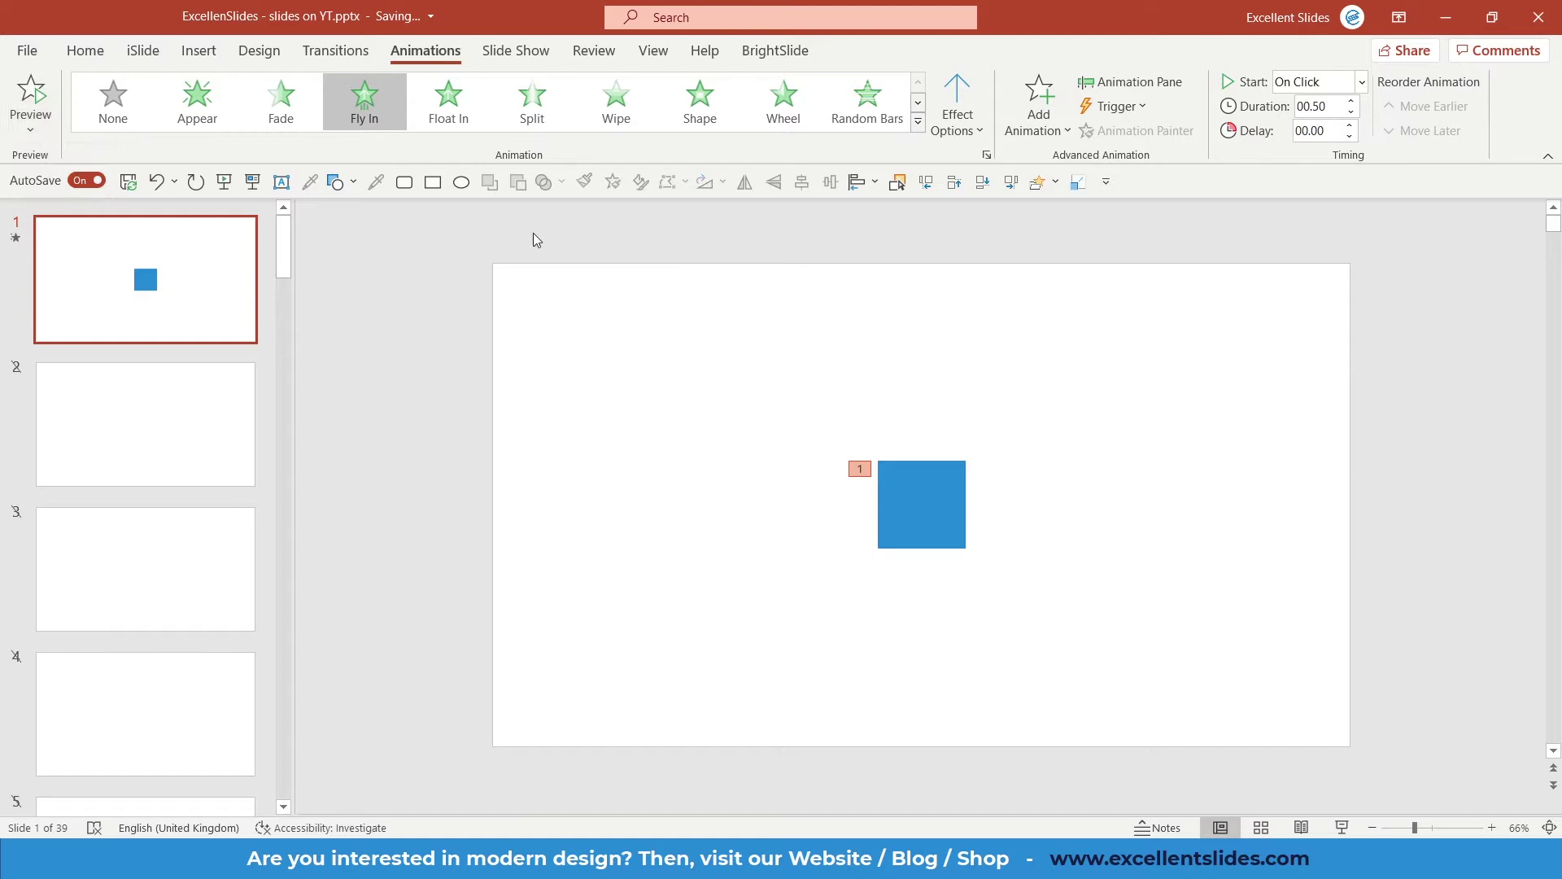
pyautogui.click(1126, 81)
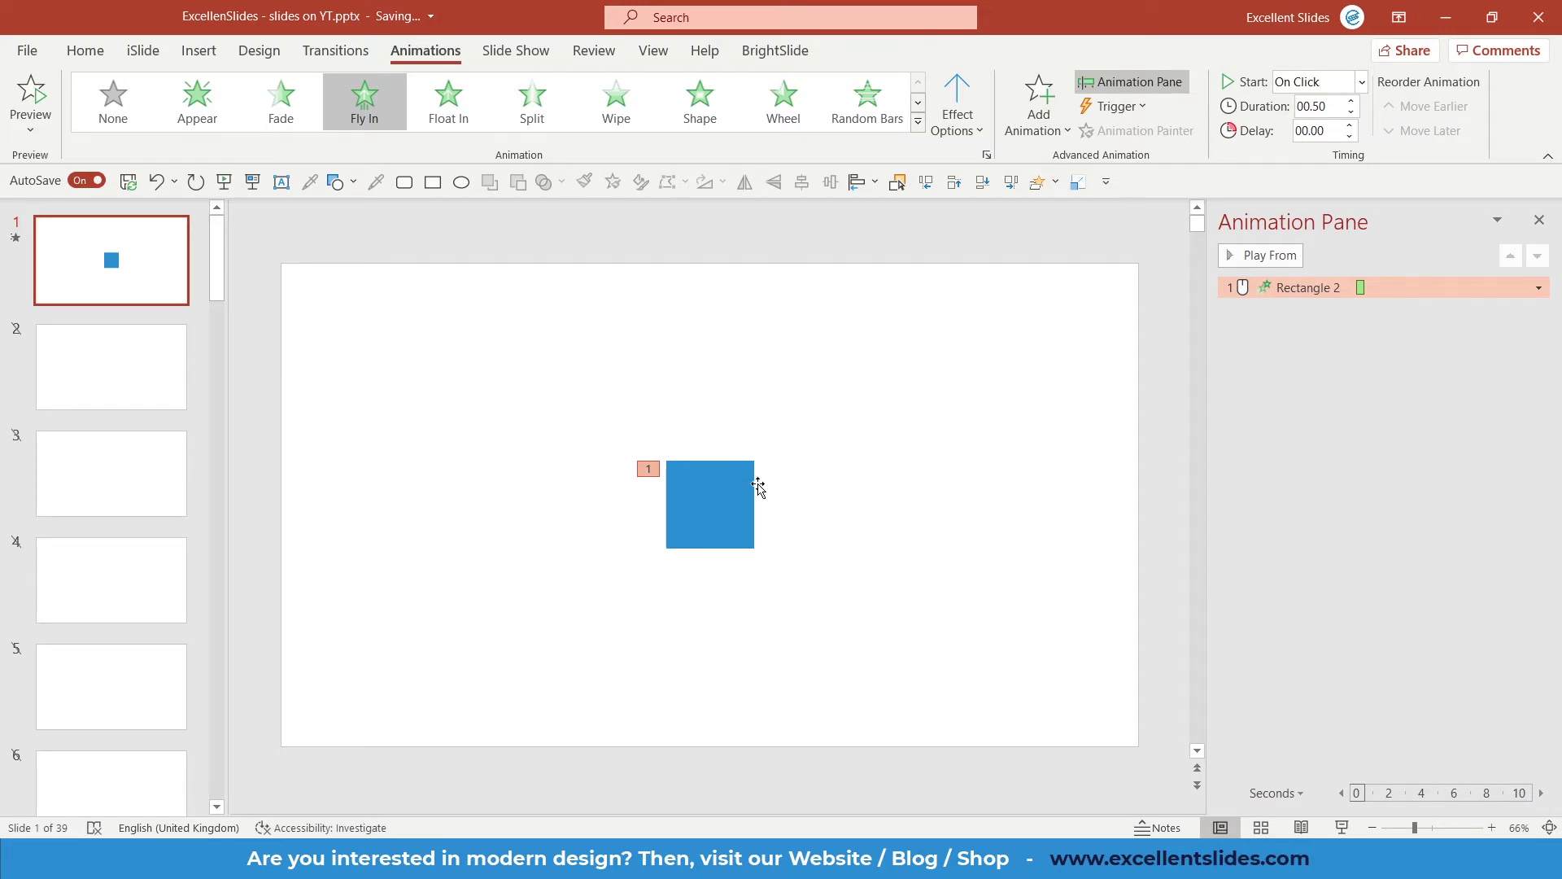
pyautogui.click(1257, 256)
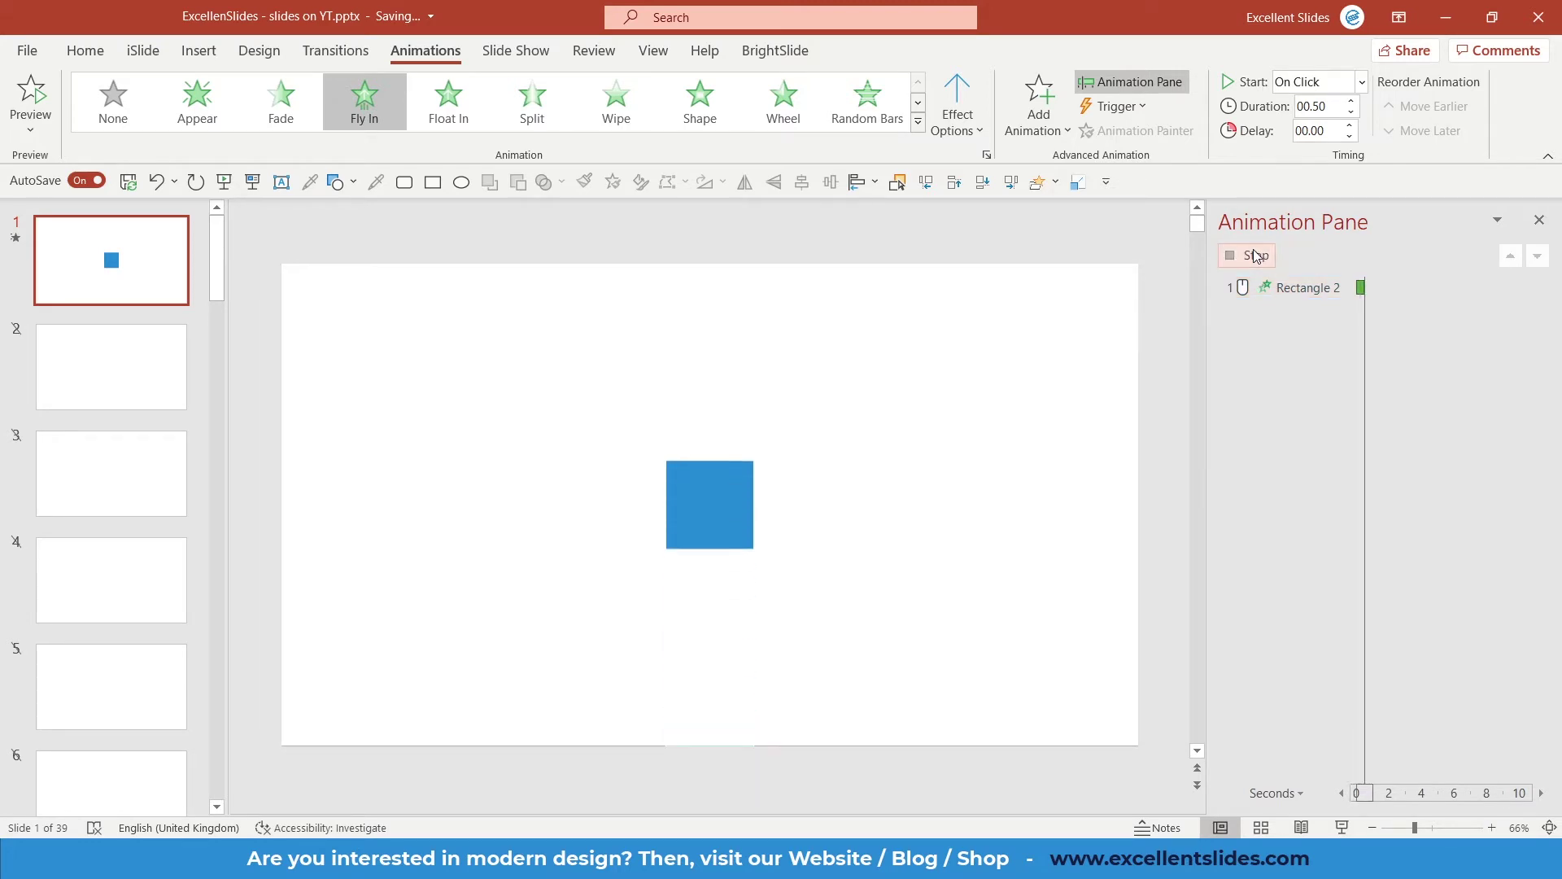
pyautogui.click(672, 496)
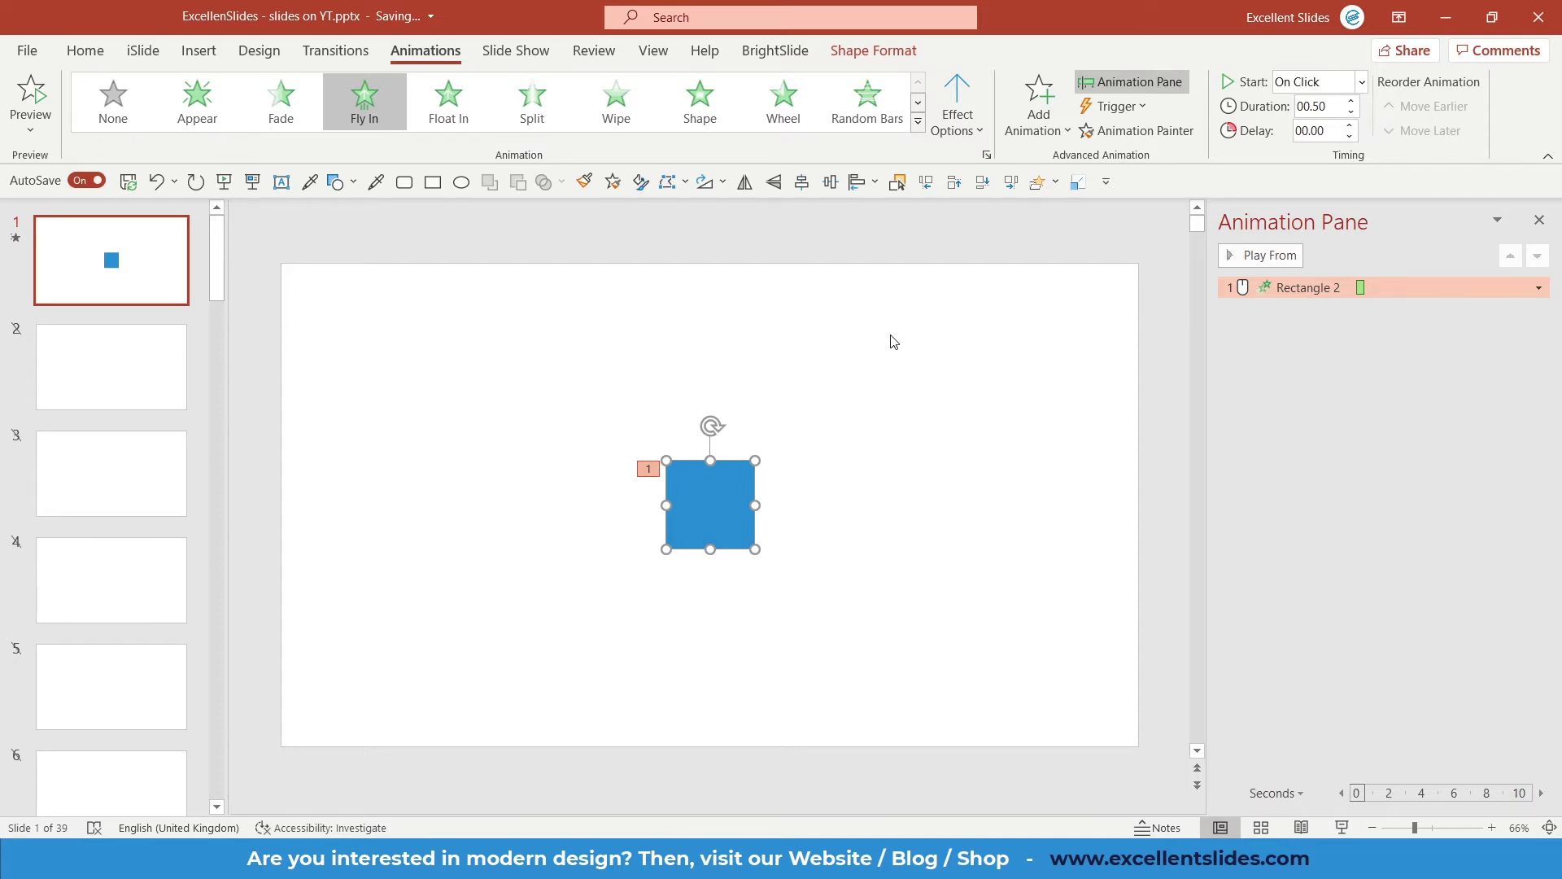
pyautogui.click(804, 399)
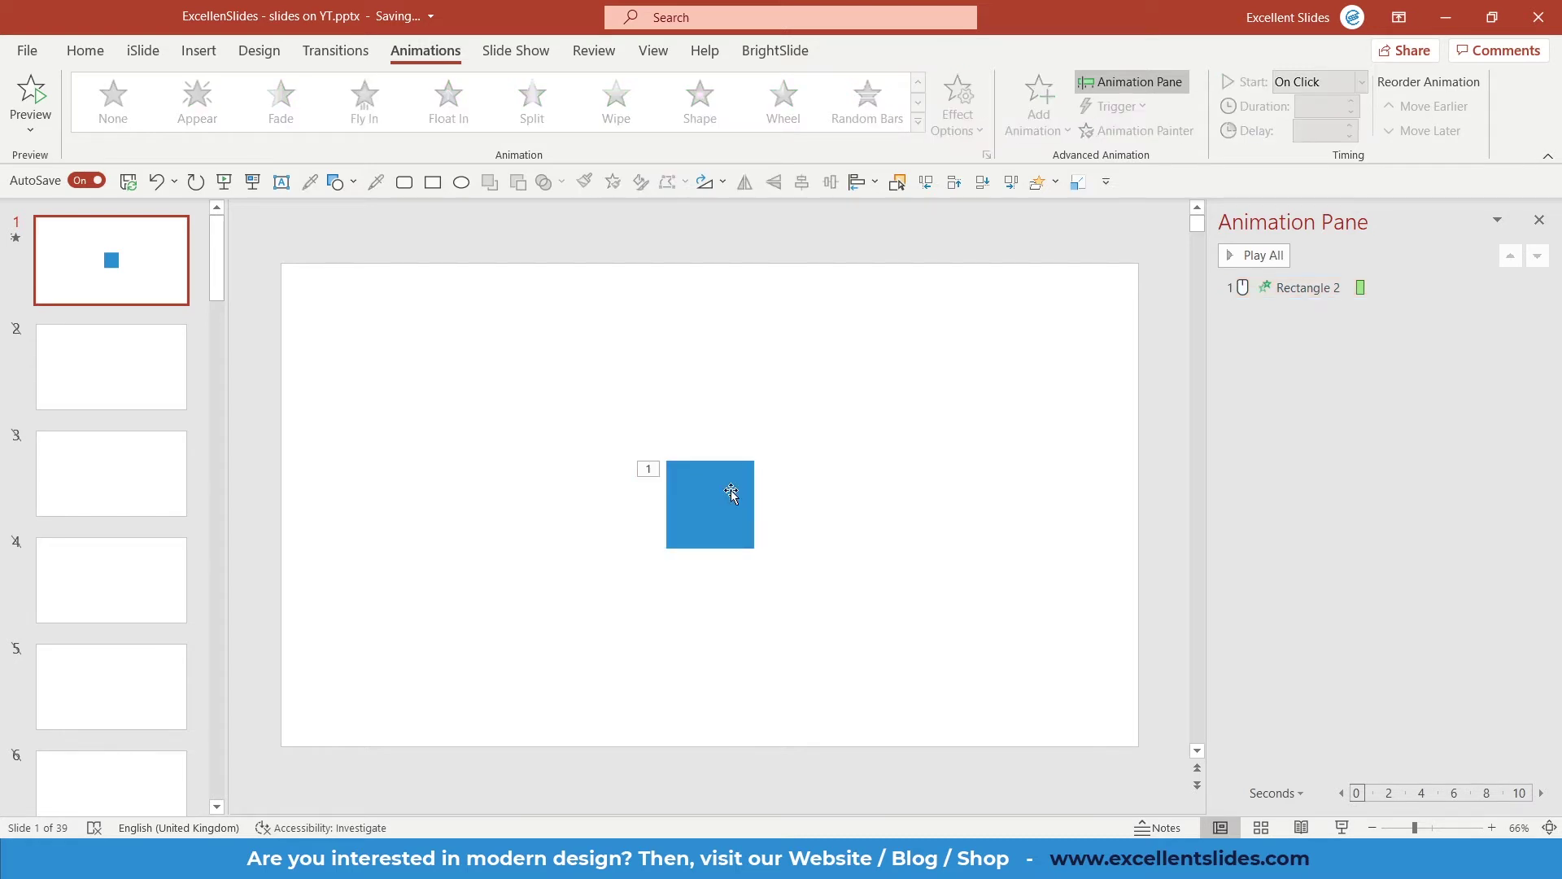
pyautogui.click(1304, 287)
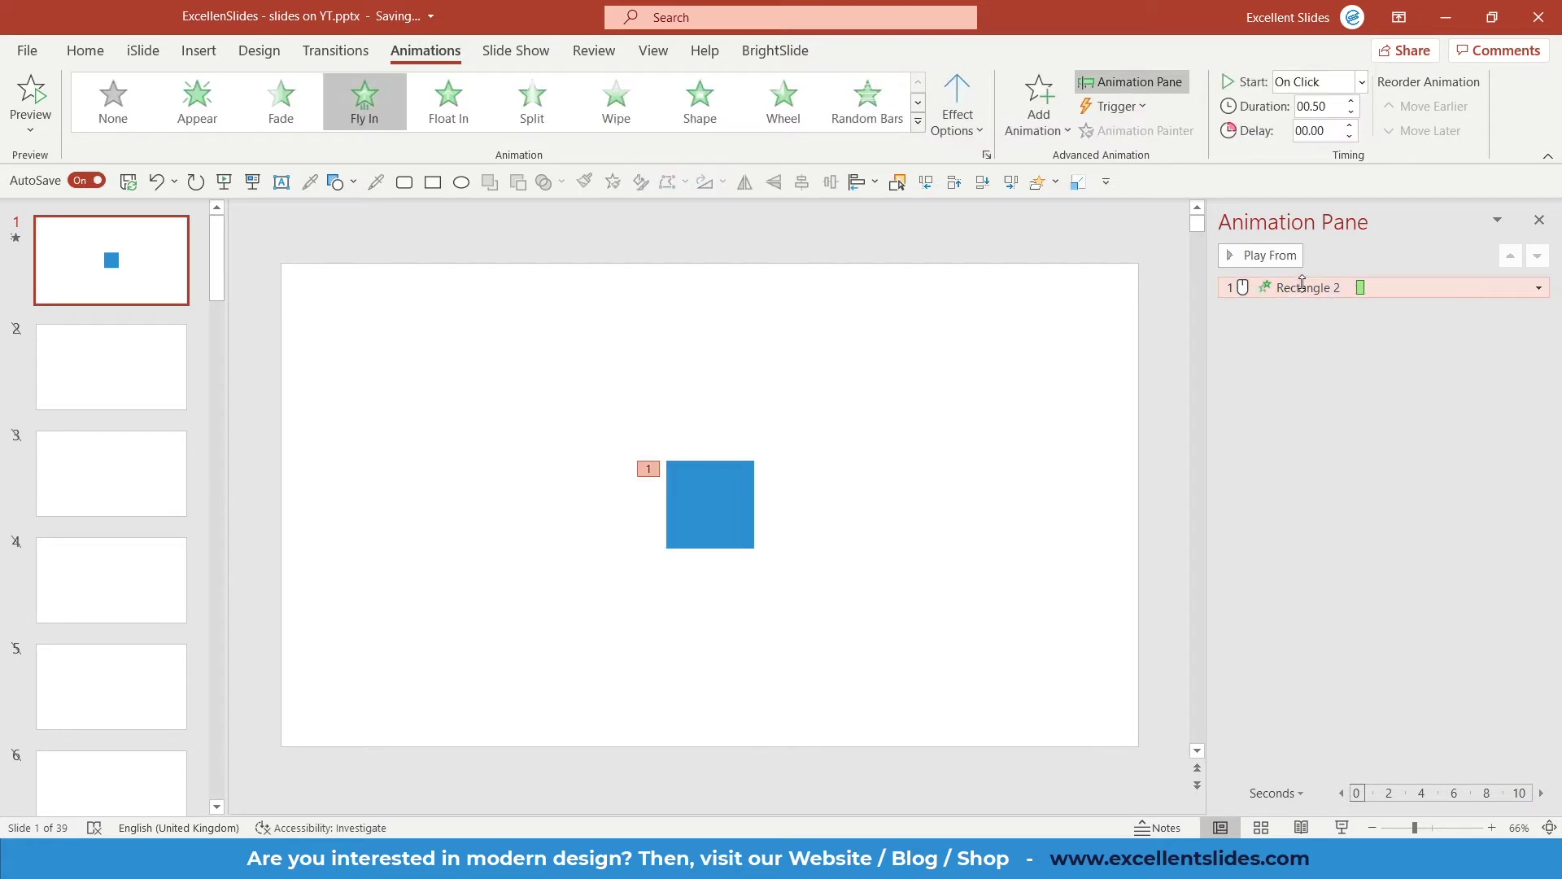
pyautogui.click(1539, 290)
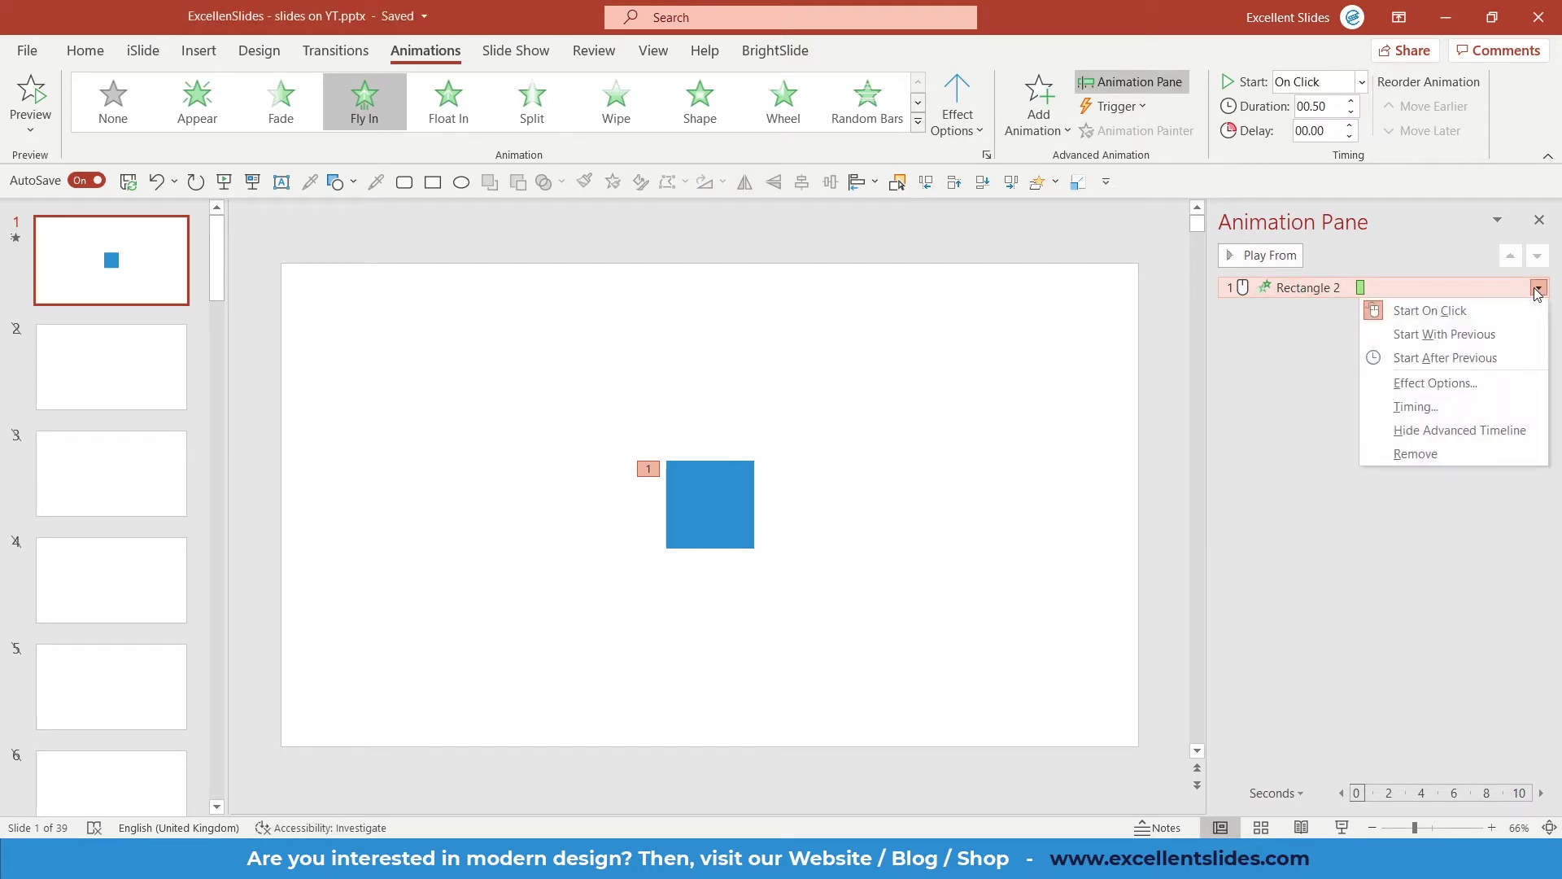
pyautogui.click(1469, 383)
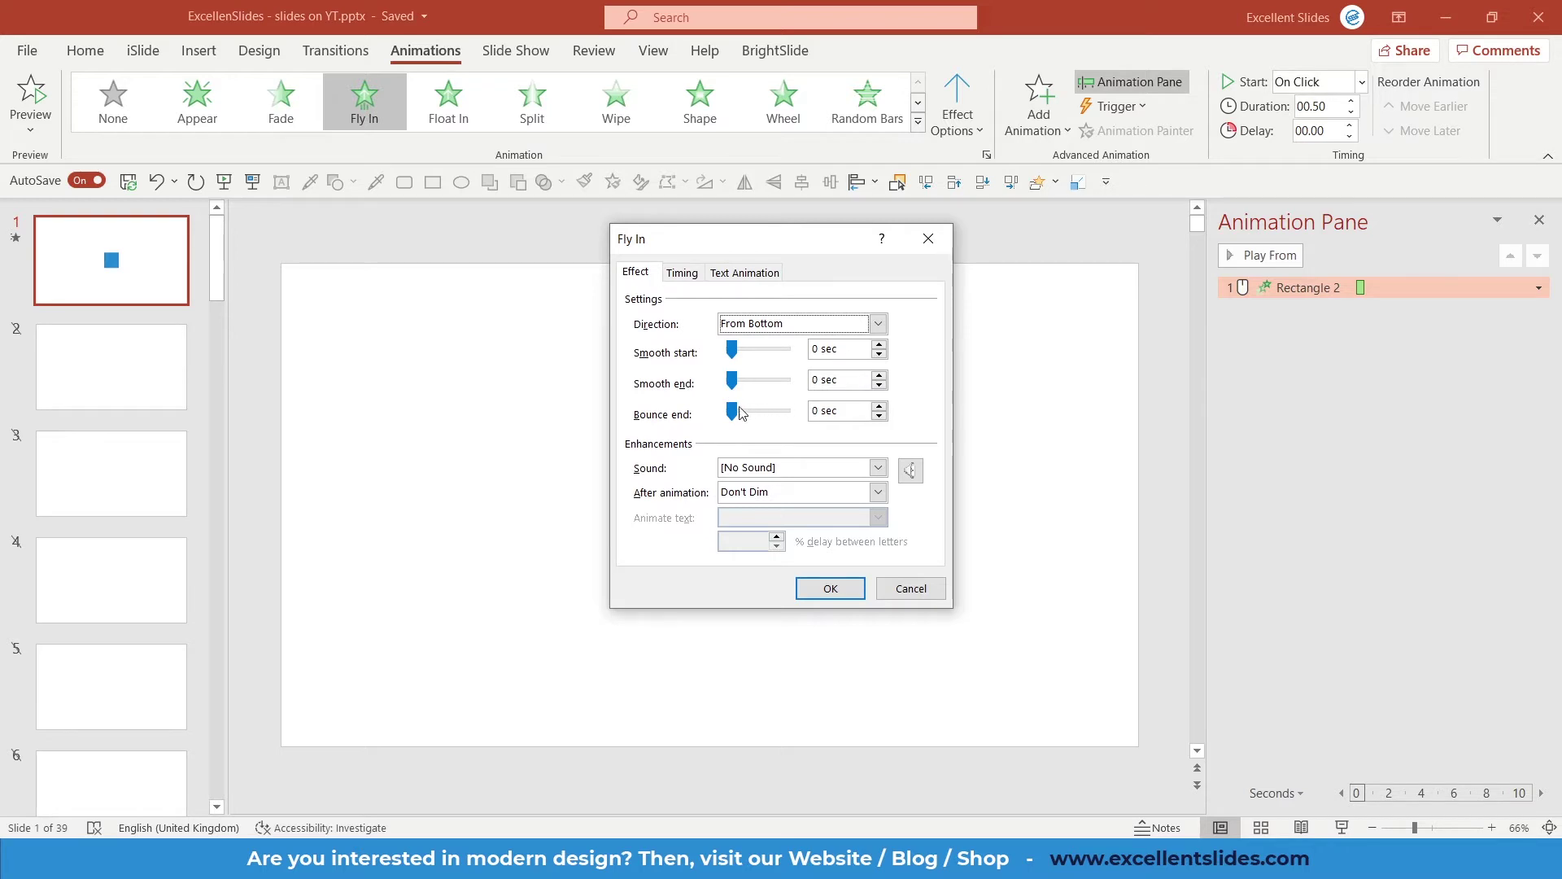
pyautogui.click(928, 238)
pyautogui.click(731, 493)
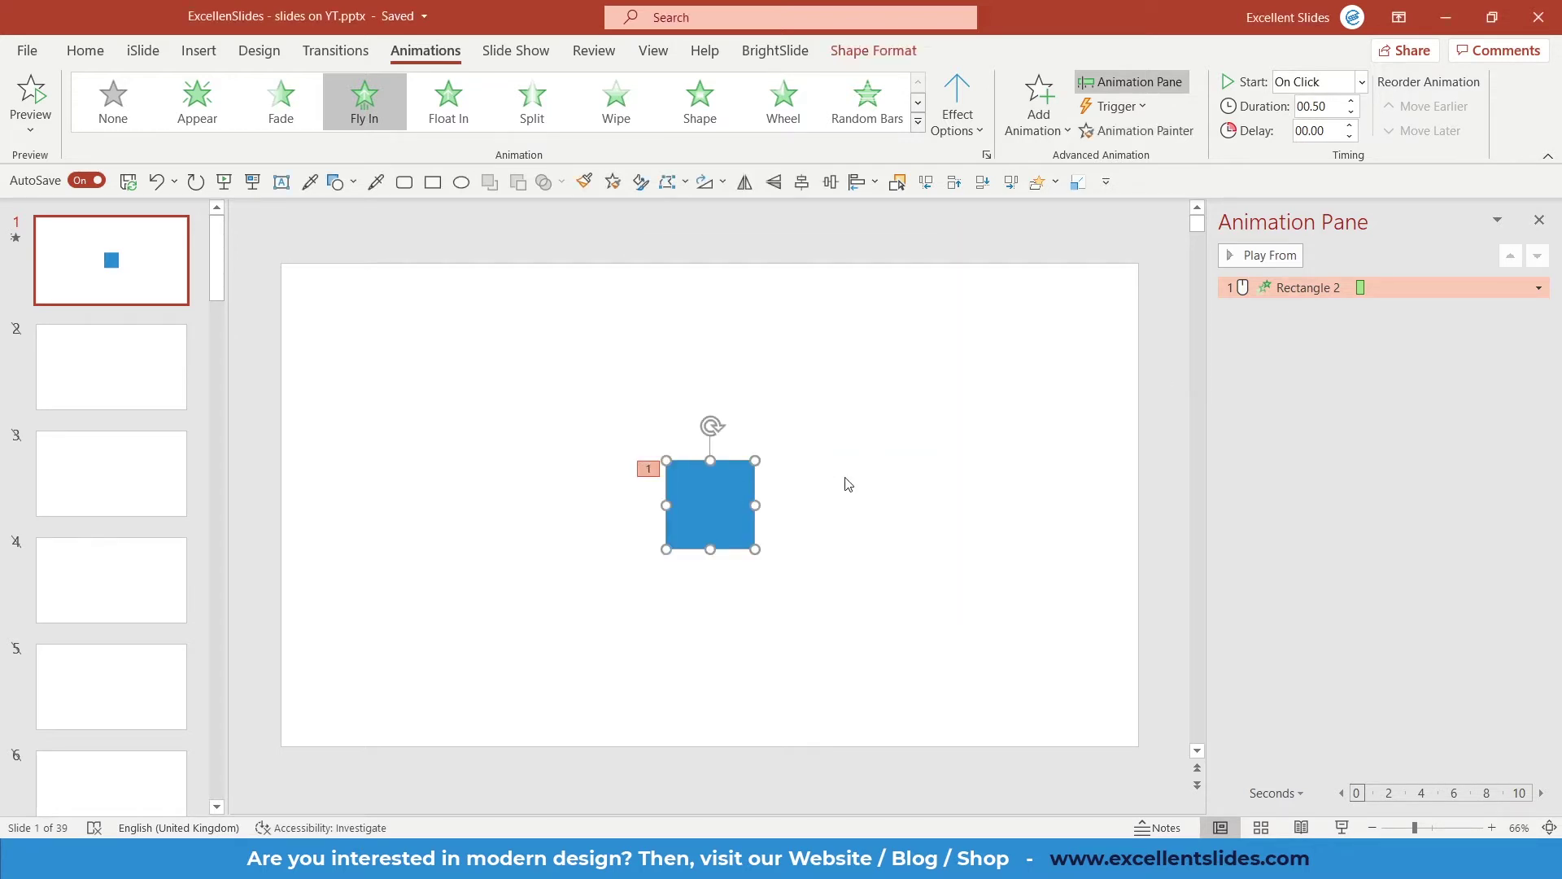
# - Copy the square to make a row of four blue squares, shifted left together
pyautogui.moveTo(726, 508); pyautogui.dragTo(968, 519)
pyautogui.moveTo(1117, 392); pyautogui.dragTo(446, 586)
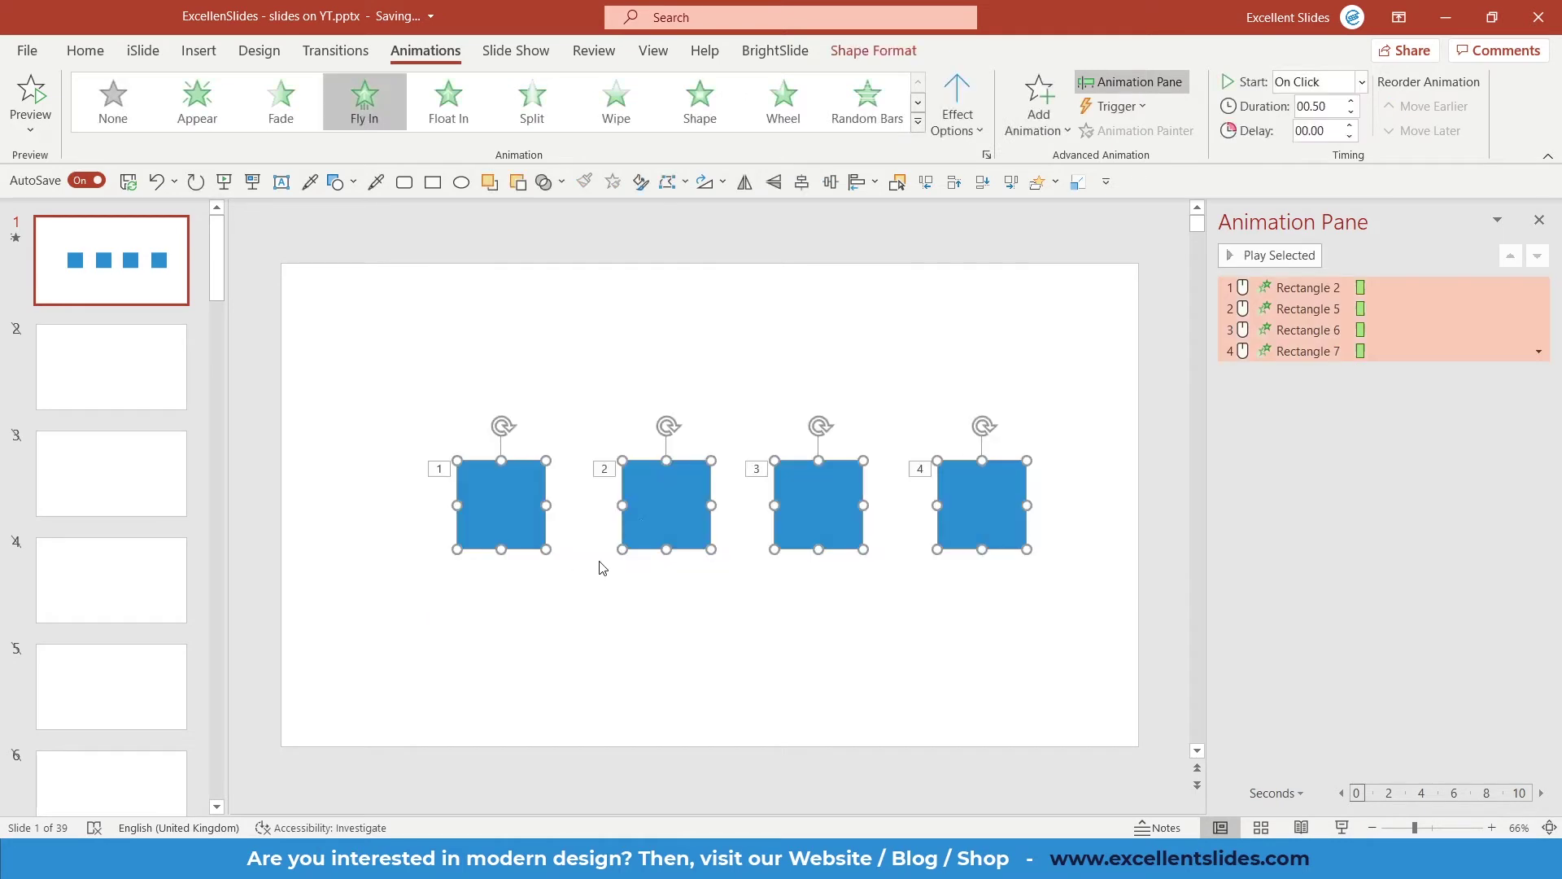
pyautogui.moveTo(642, 516); pyautogui.dragTo(599, 511)
pyautogui.click(573, 429)
pyautogui.click(486, 508)
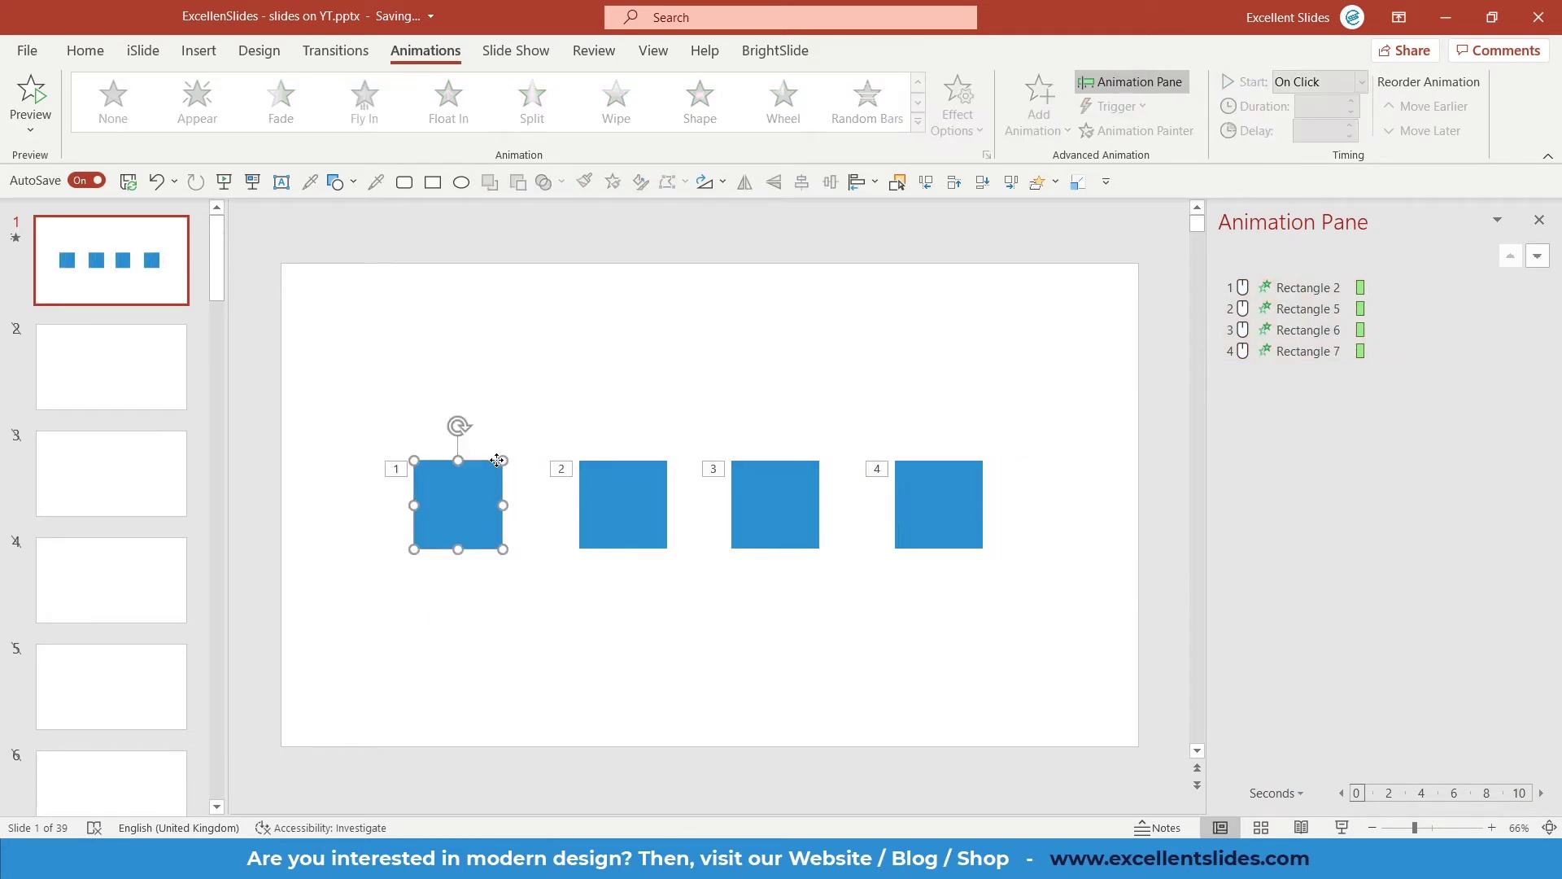
# - Give the second square's Fly In a 0.5 s smooth start
pyautogui.doubleClick(1307, 288)
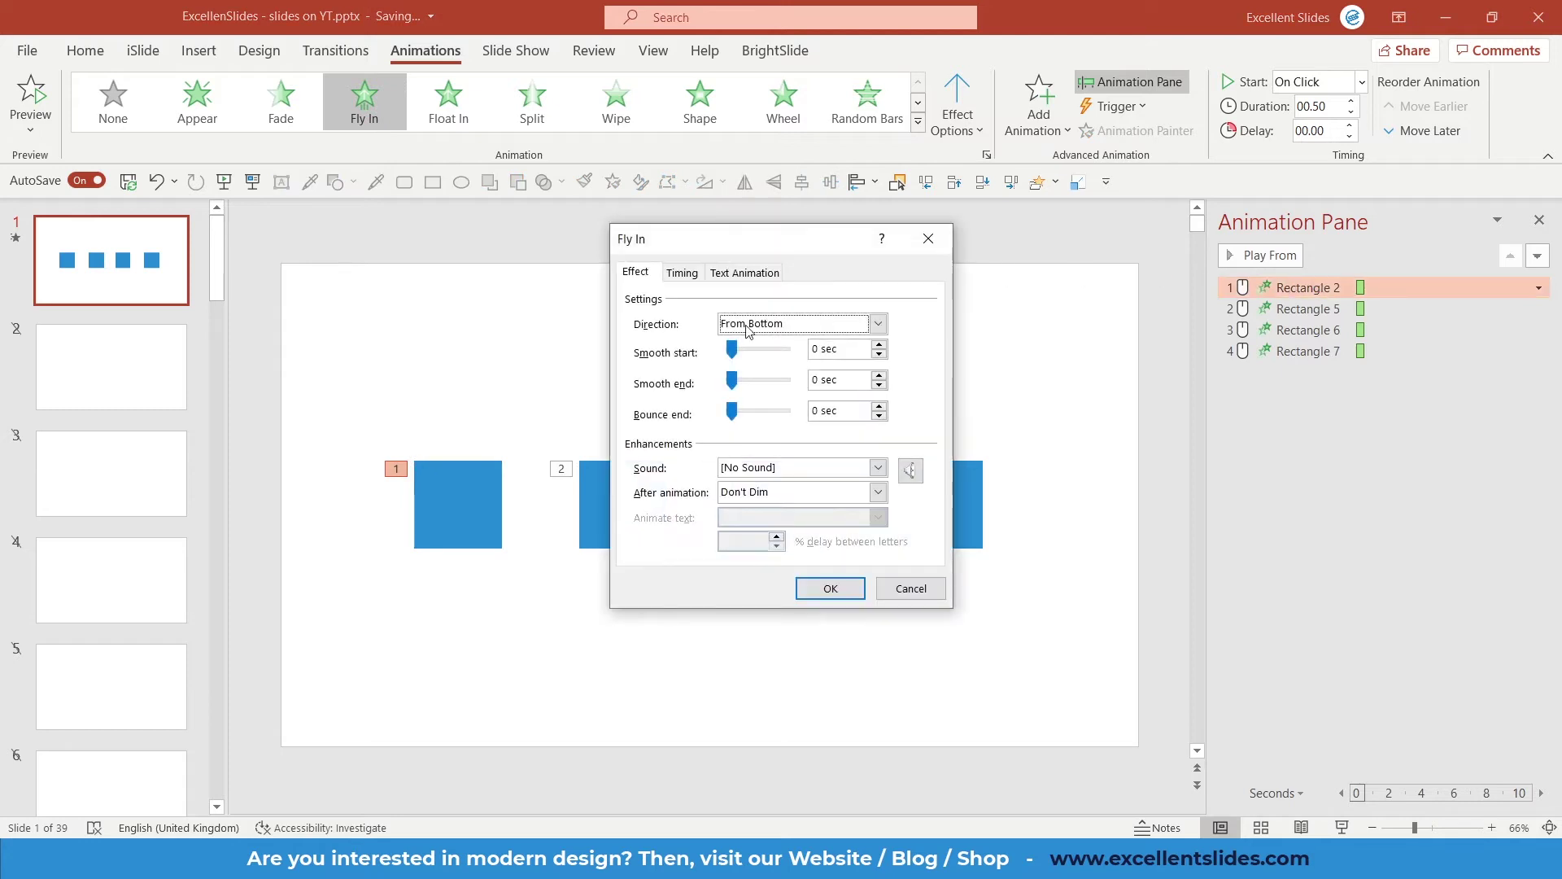
pyautogui.click(927, 239)
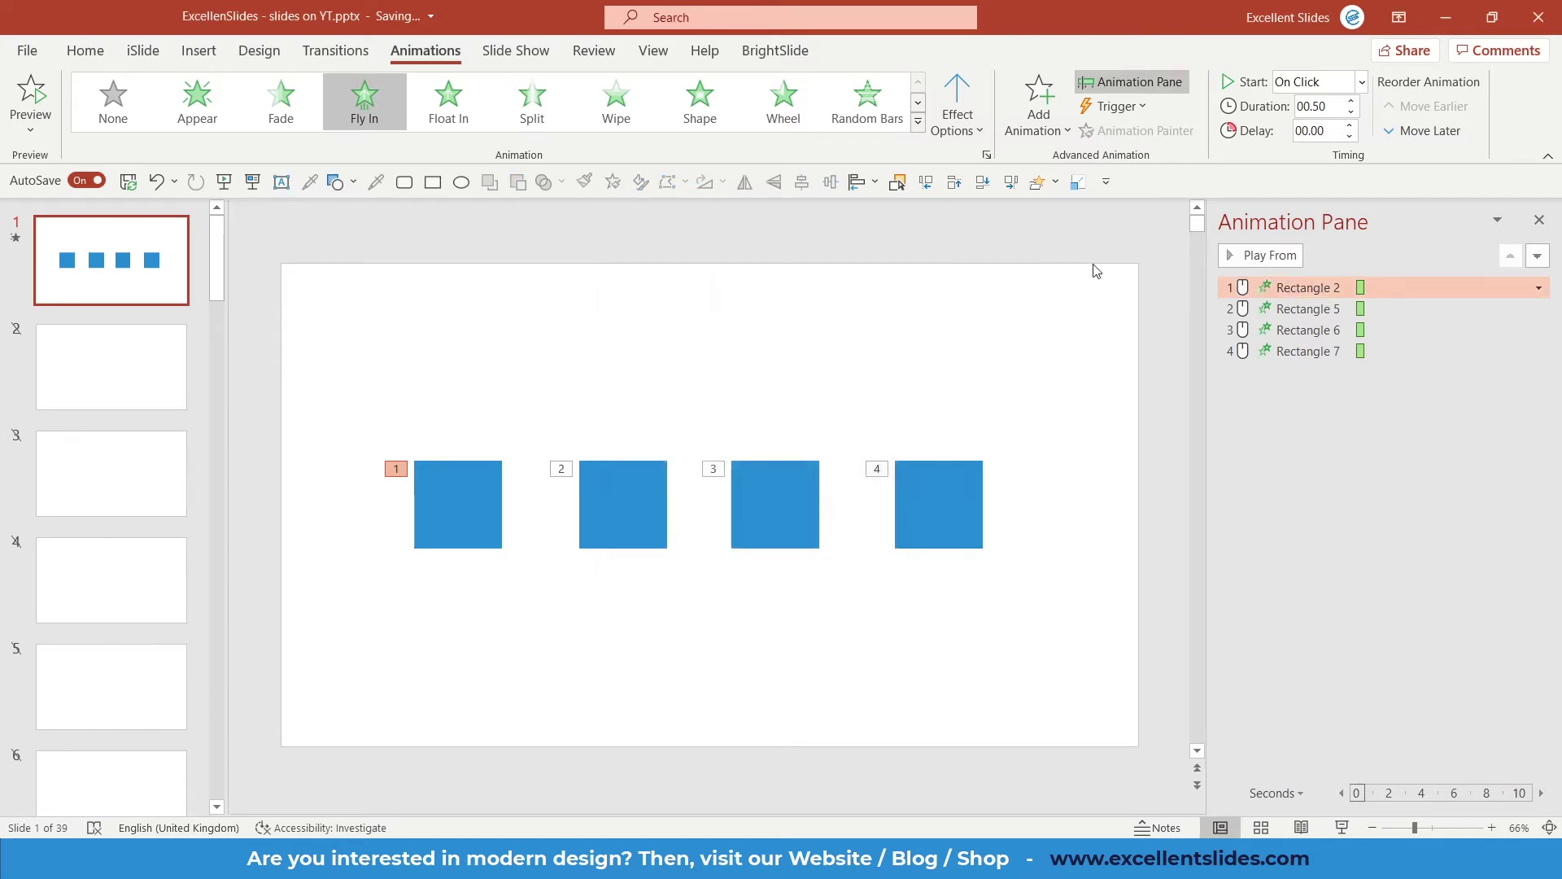
pyautogui.click(1337, 310)
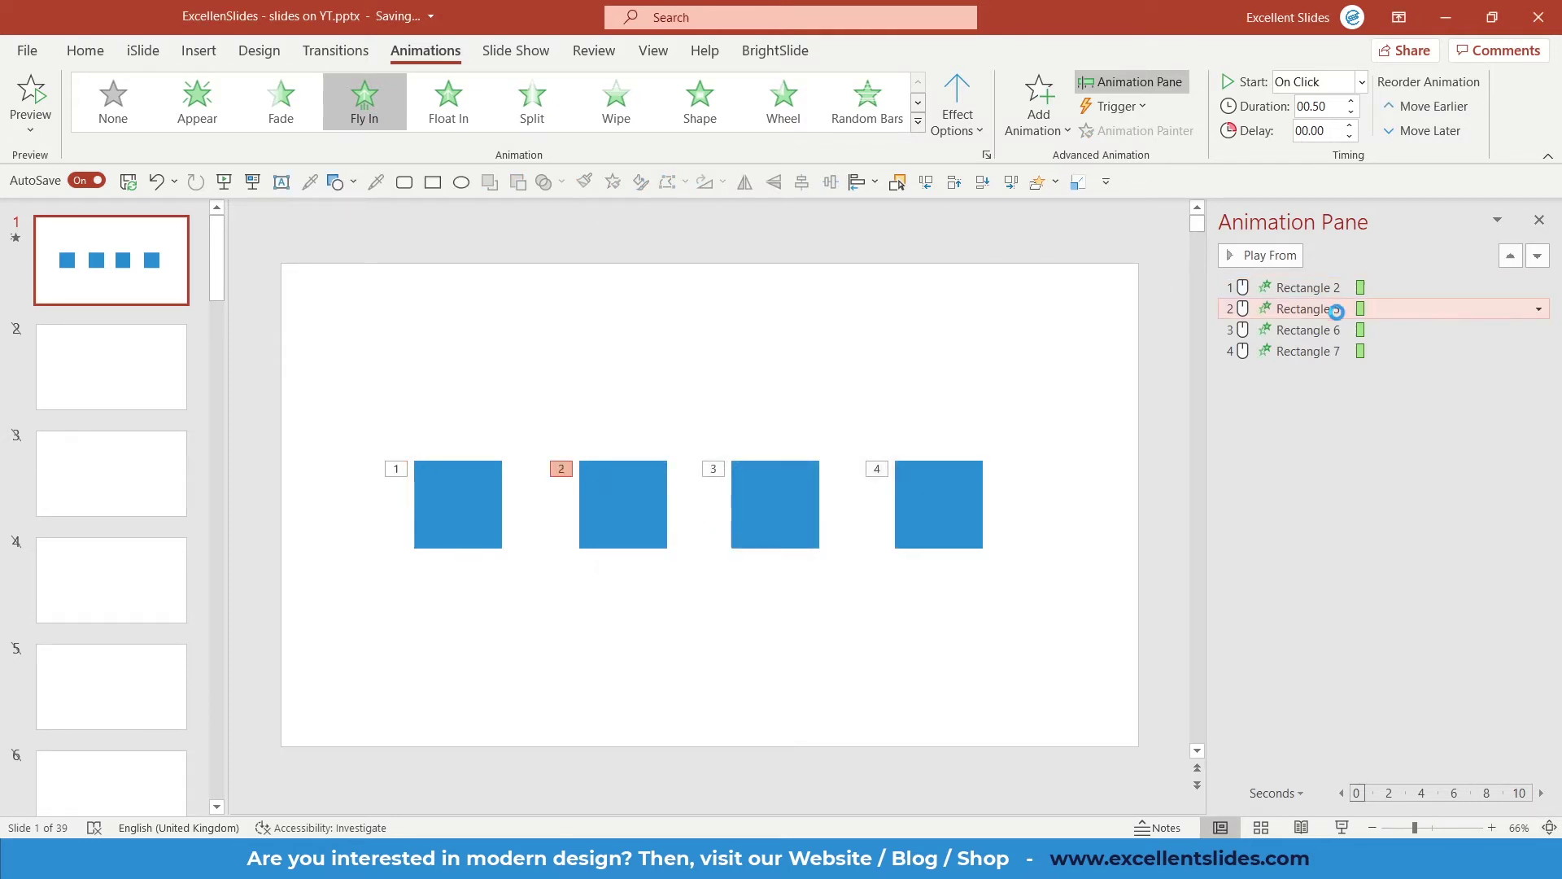
pyautogui.doubleClick(1334, 309)
pyautogui.moveTo(730, 351); pyautogui.dragTo(839, 350)
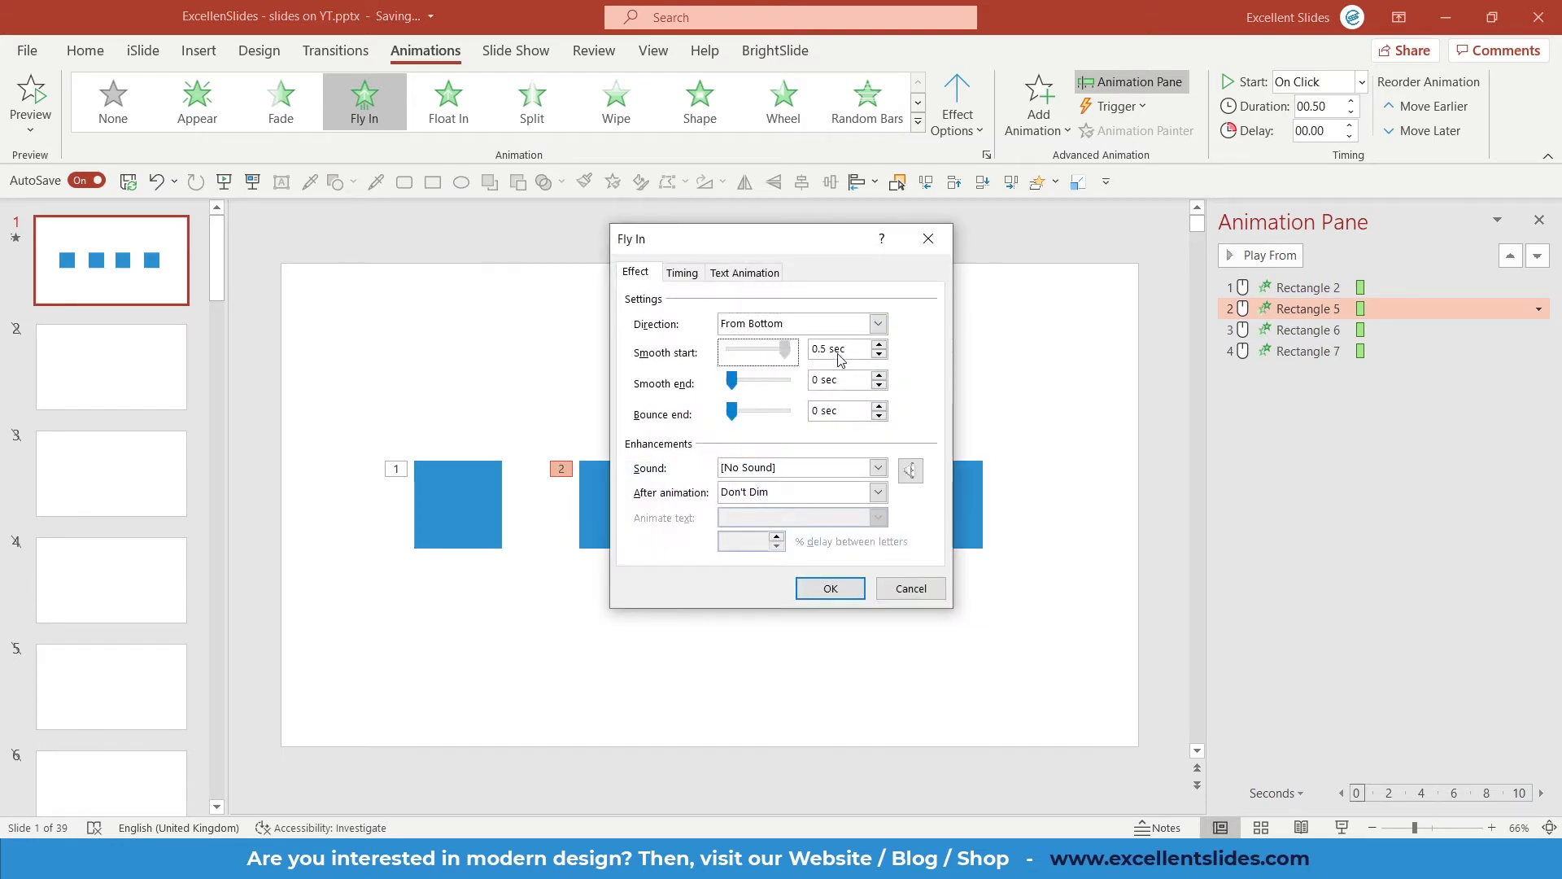
pyautogui.click(830, 586)
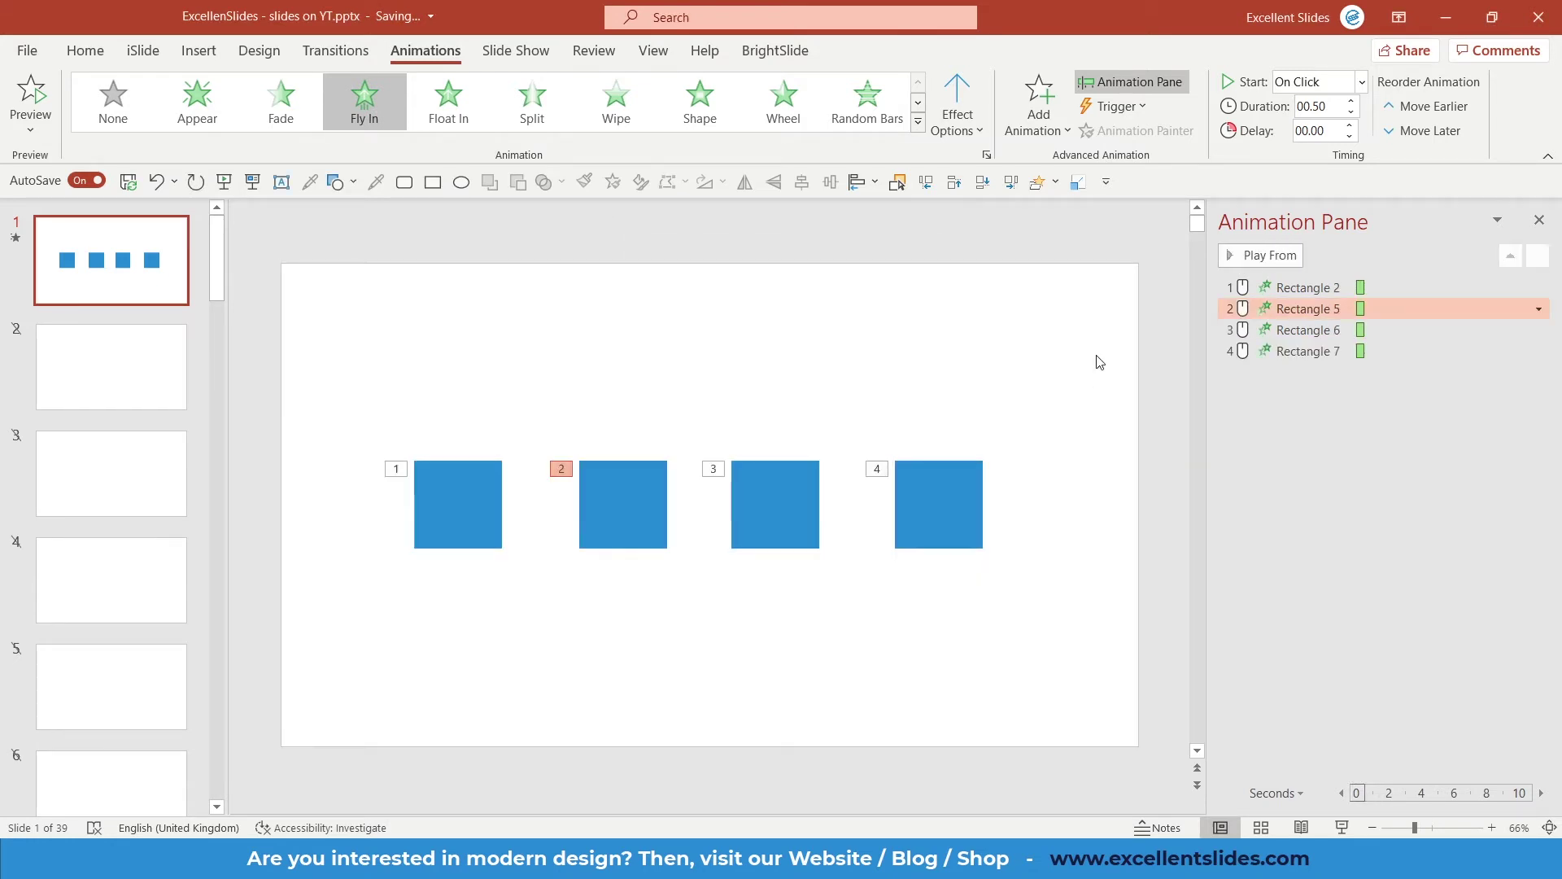
# - Give the third square's Fly In a 0.5 s smooth end
pyautogui.click(1095, 355)
pyautogui.doubleClick(1306, 329)
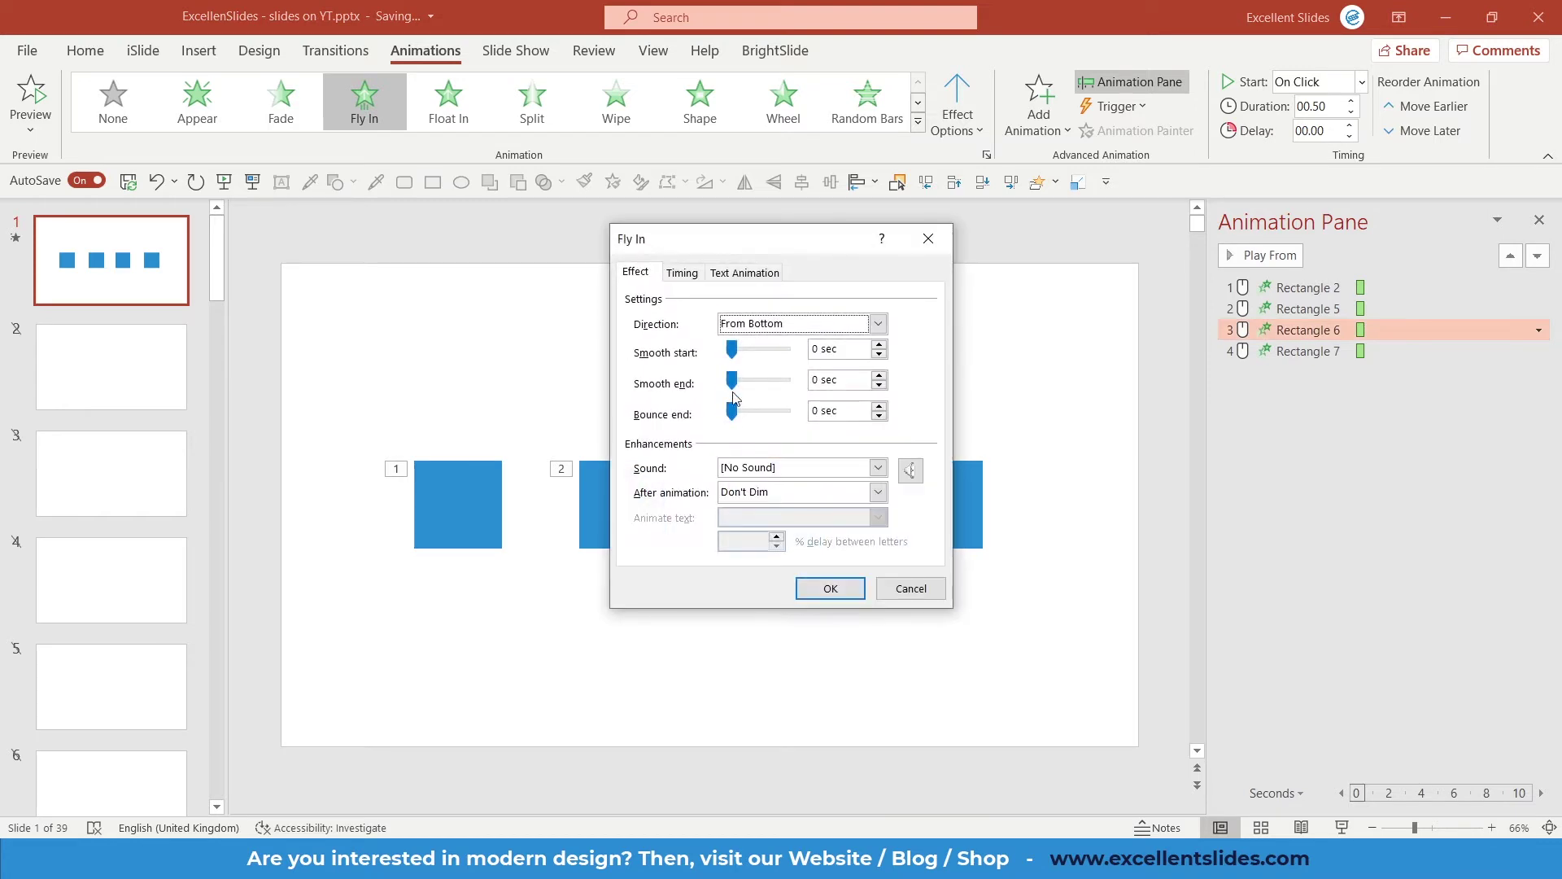
pyautogui.moveTo(732, 380); pyautogui.dragTo(895, 389)
pyautogui.click(830, 588)
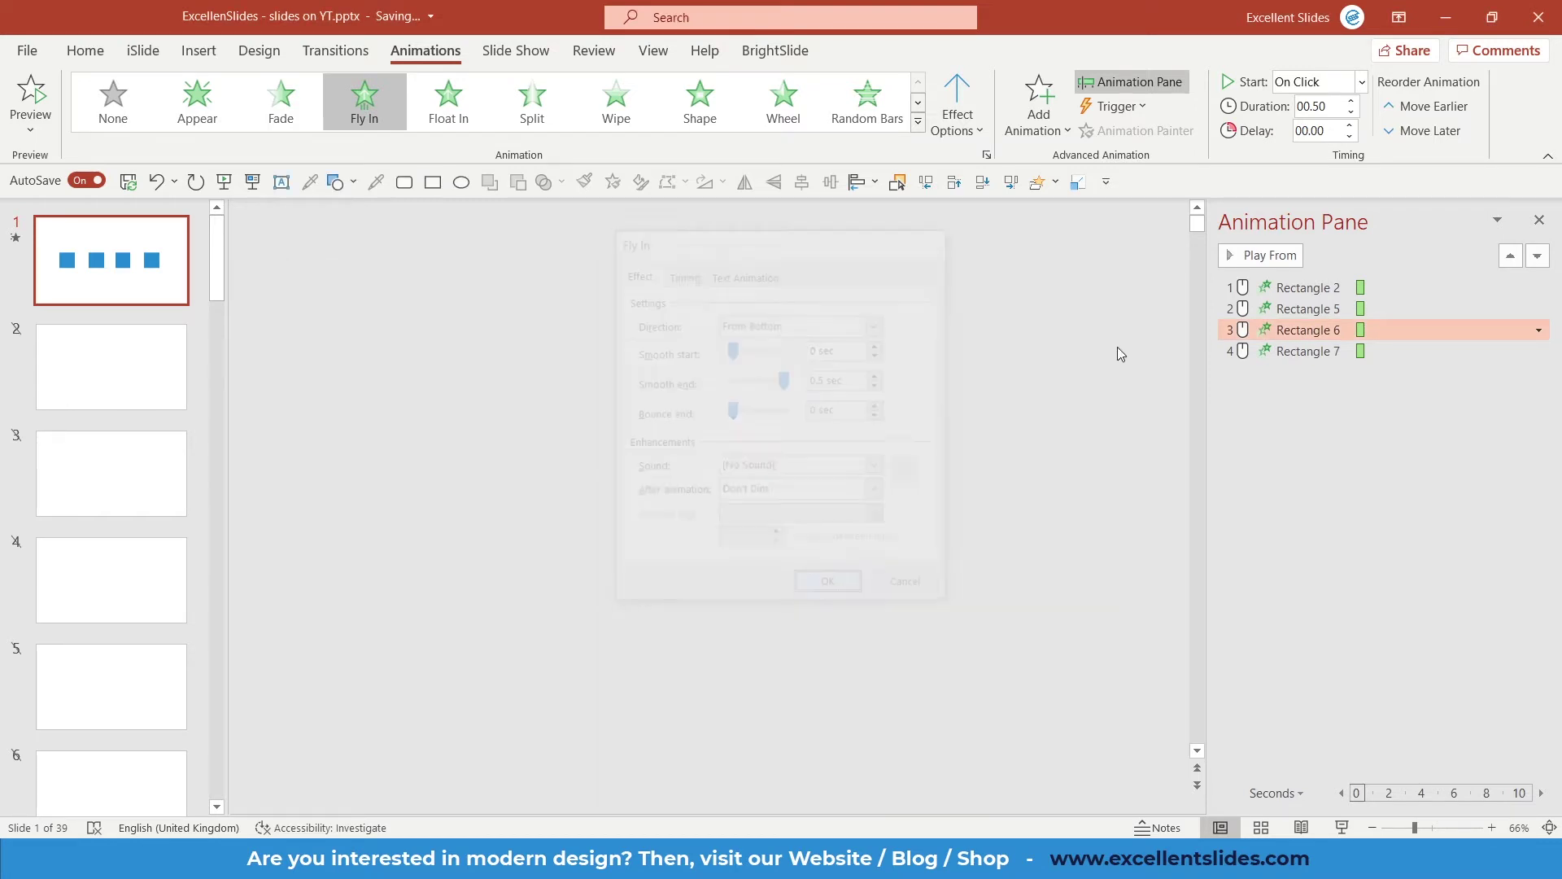
# - Give the fourth square's Fly In a bounce end of about 0.4 s
pyautogui.doubleClick(1267, 351)
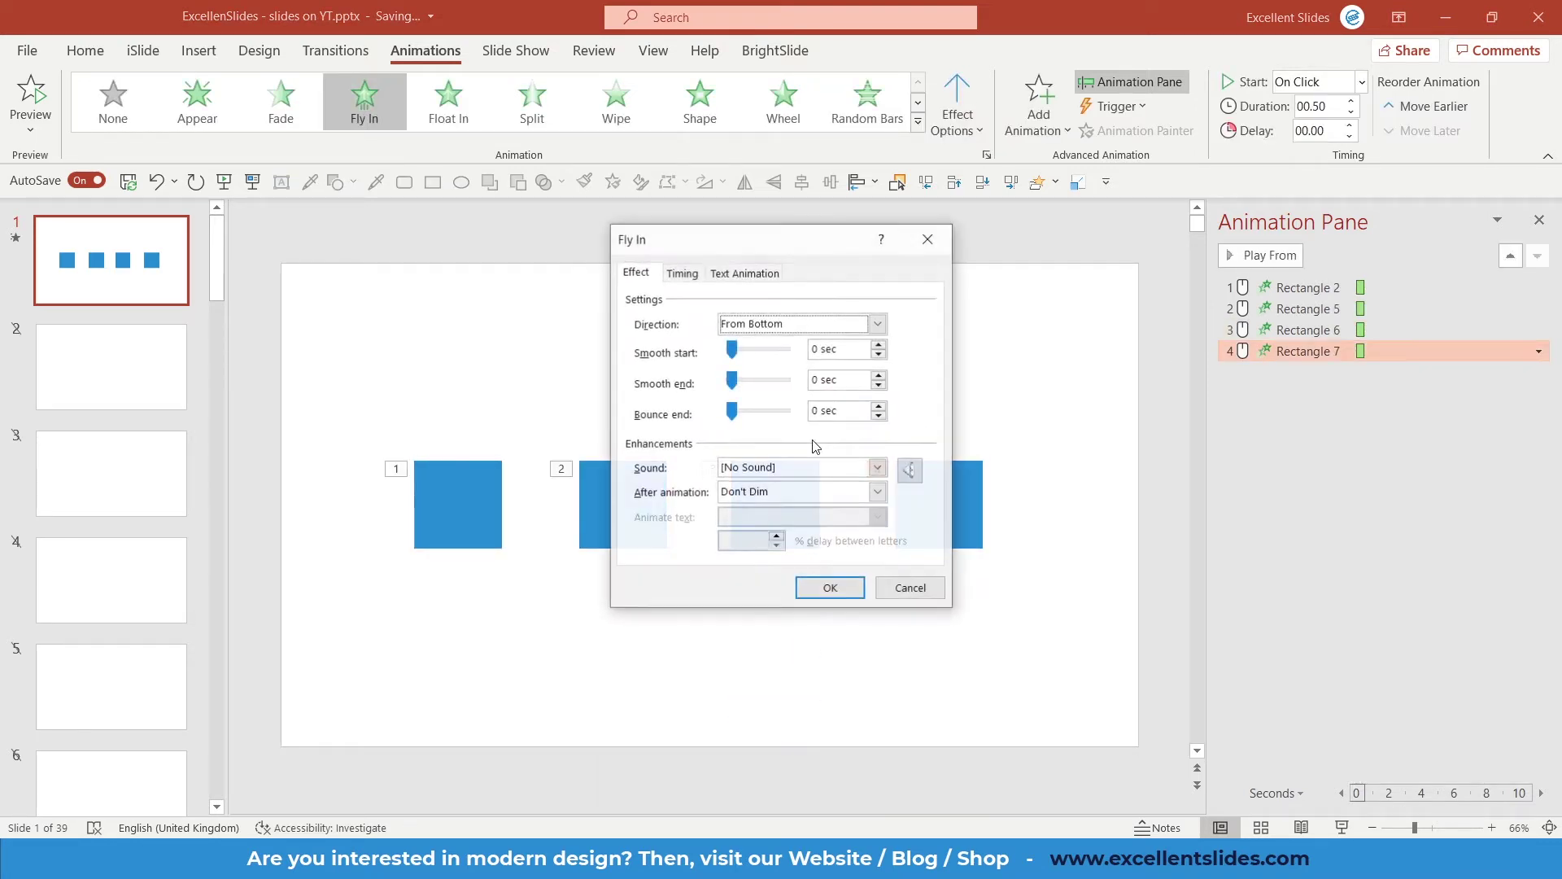
pyautogui.moveTo(732, 411); pyautogui.dragTo(777, 422)
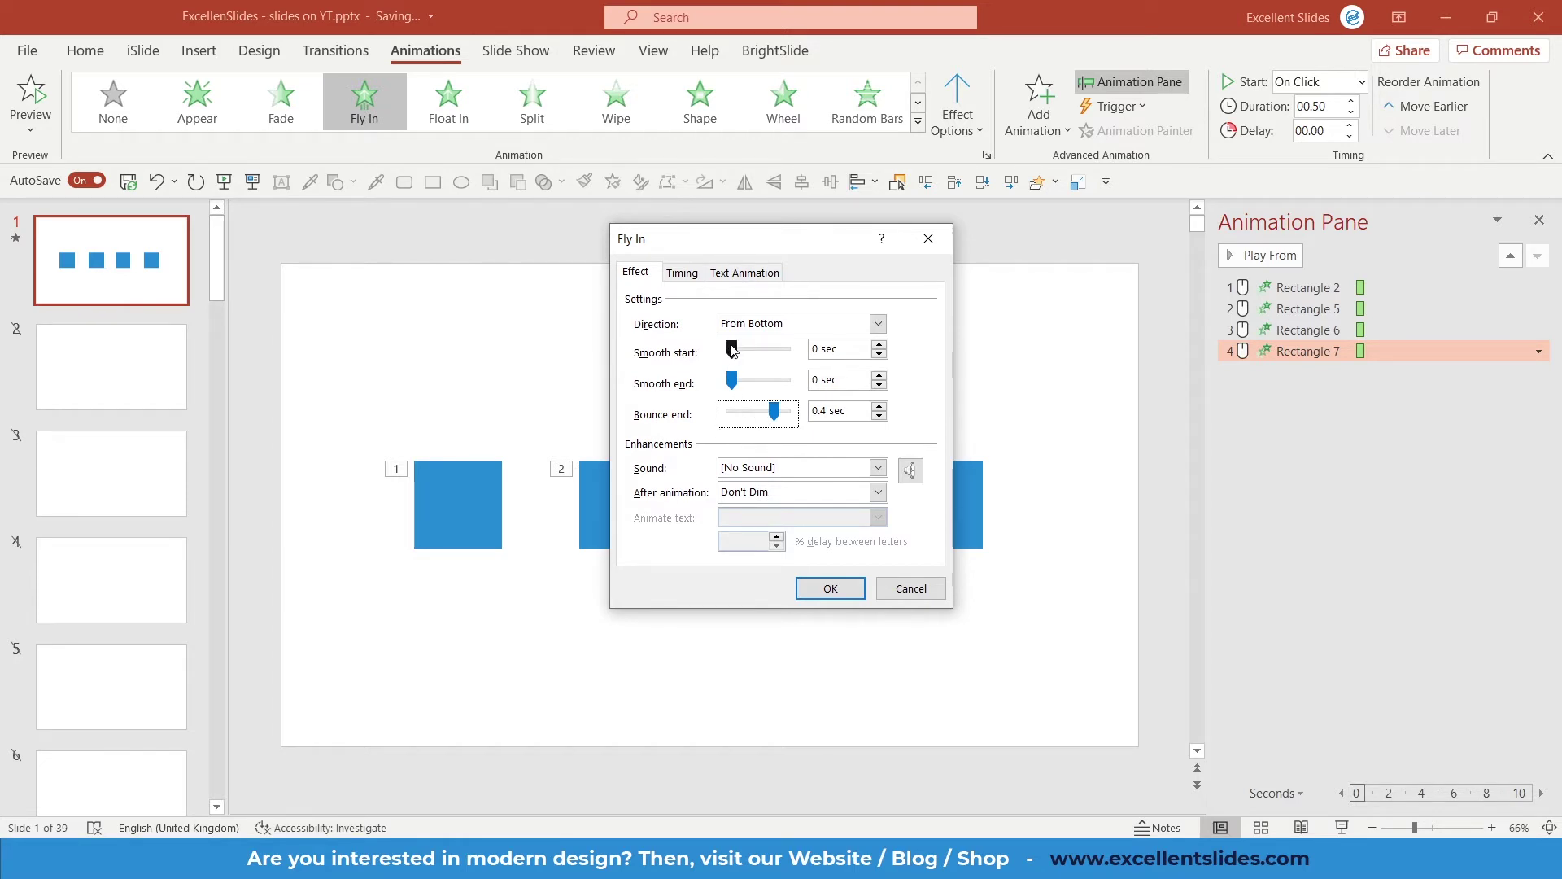
pyautogui.moveTo(732, 349)
pyautogui.mouseDown()
pyautogui.moveTo(751, 352)
pyautogui.moveTo(714, 352)
pyautogui.mouseUp()
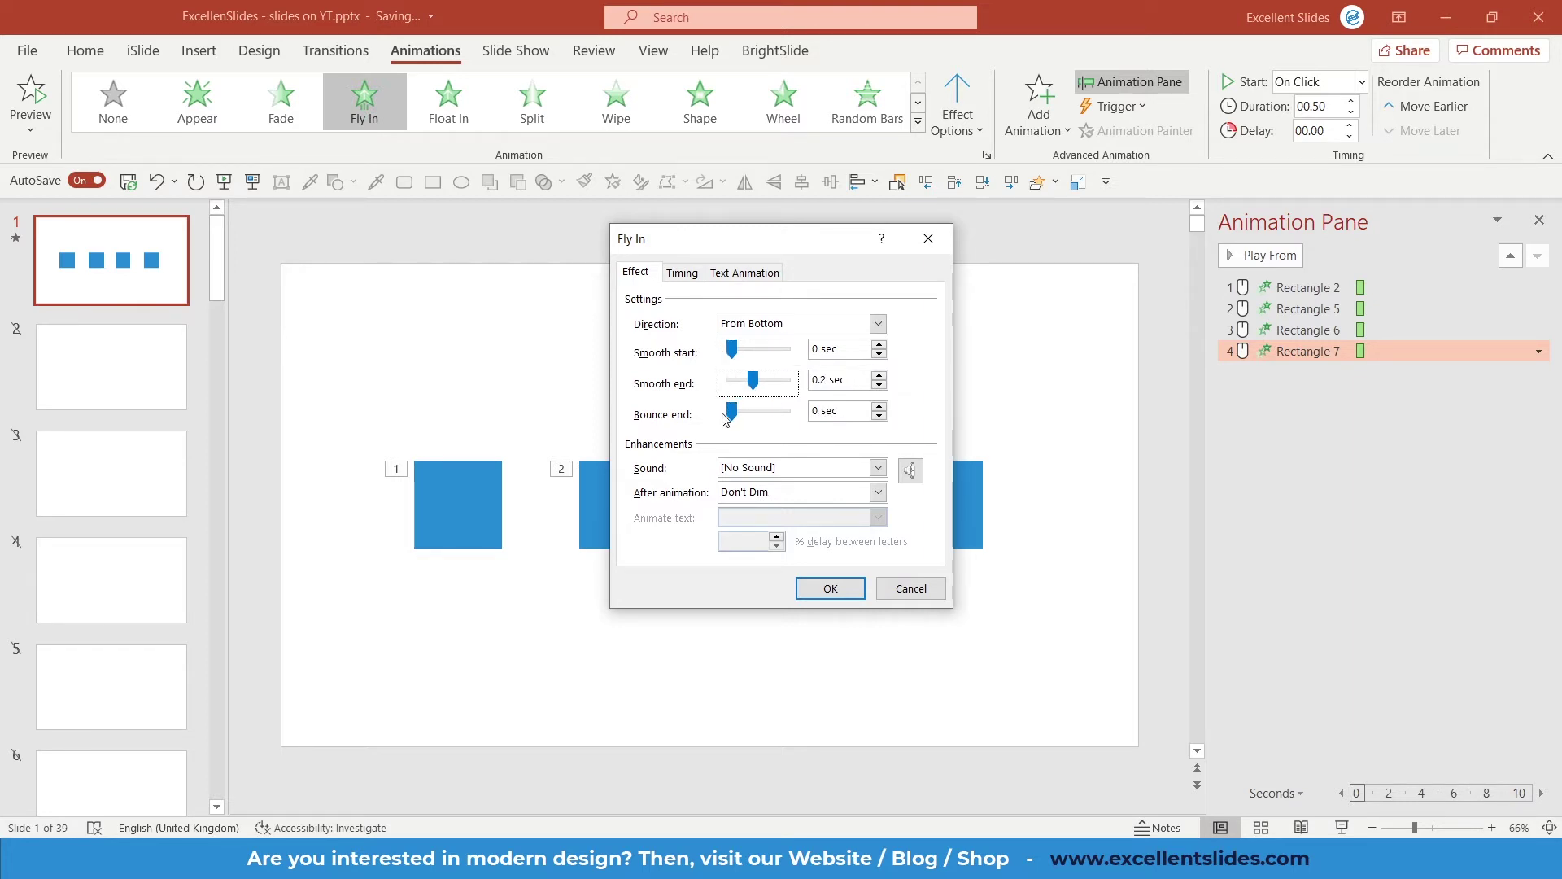
pyautogui.click(740, 416)
pyautogui.moveTo(741, 419); pyautogui.dragTo(773, 420)
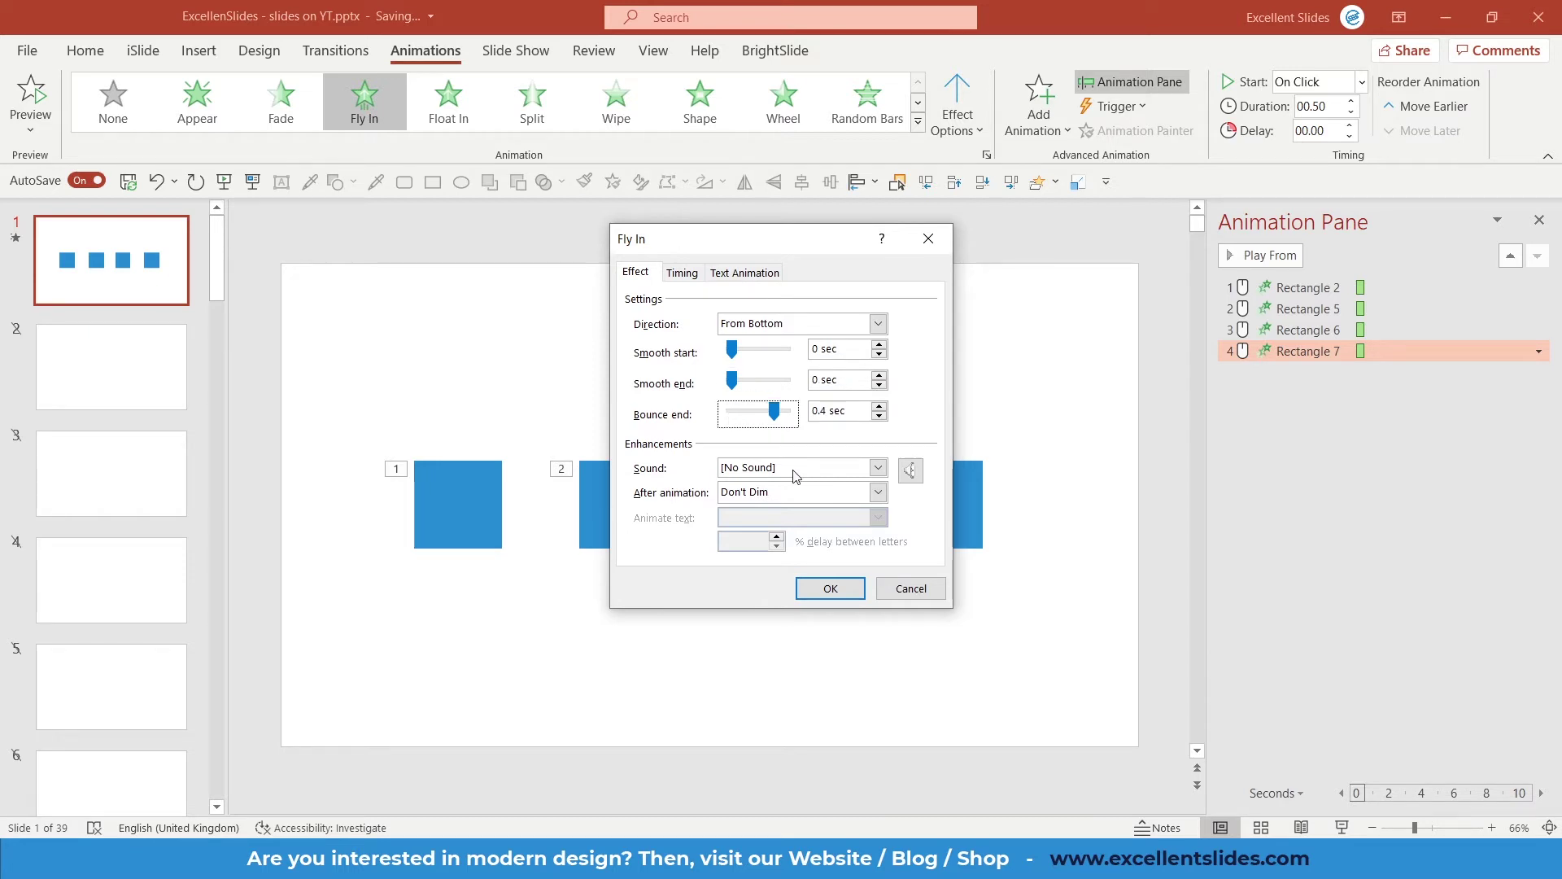
pyautogui.click(830, 588)
pyautogui.keyDown('shift'); pyautogui.click(1328, 310); pyautogui.keyUp('shift')
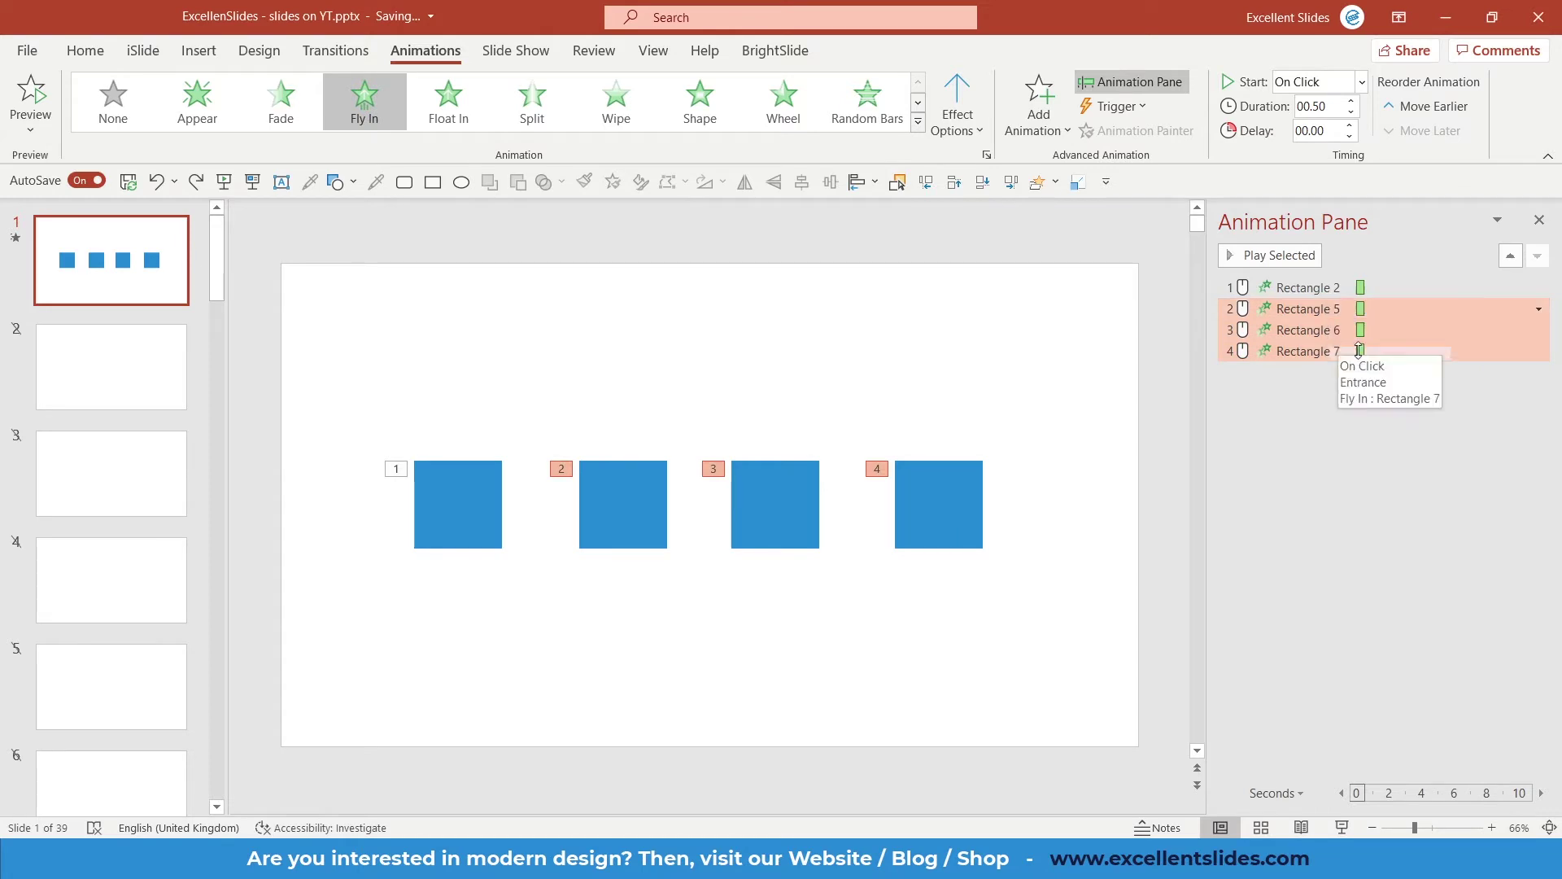
# - Set the animations of squares two to four to Start With Previous, then preview
pyautogui.rightClick(1316, 313)
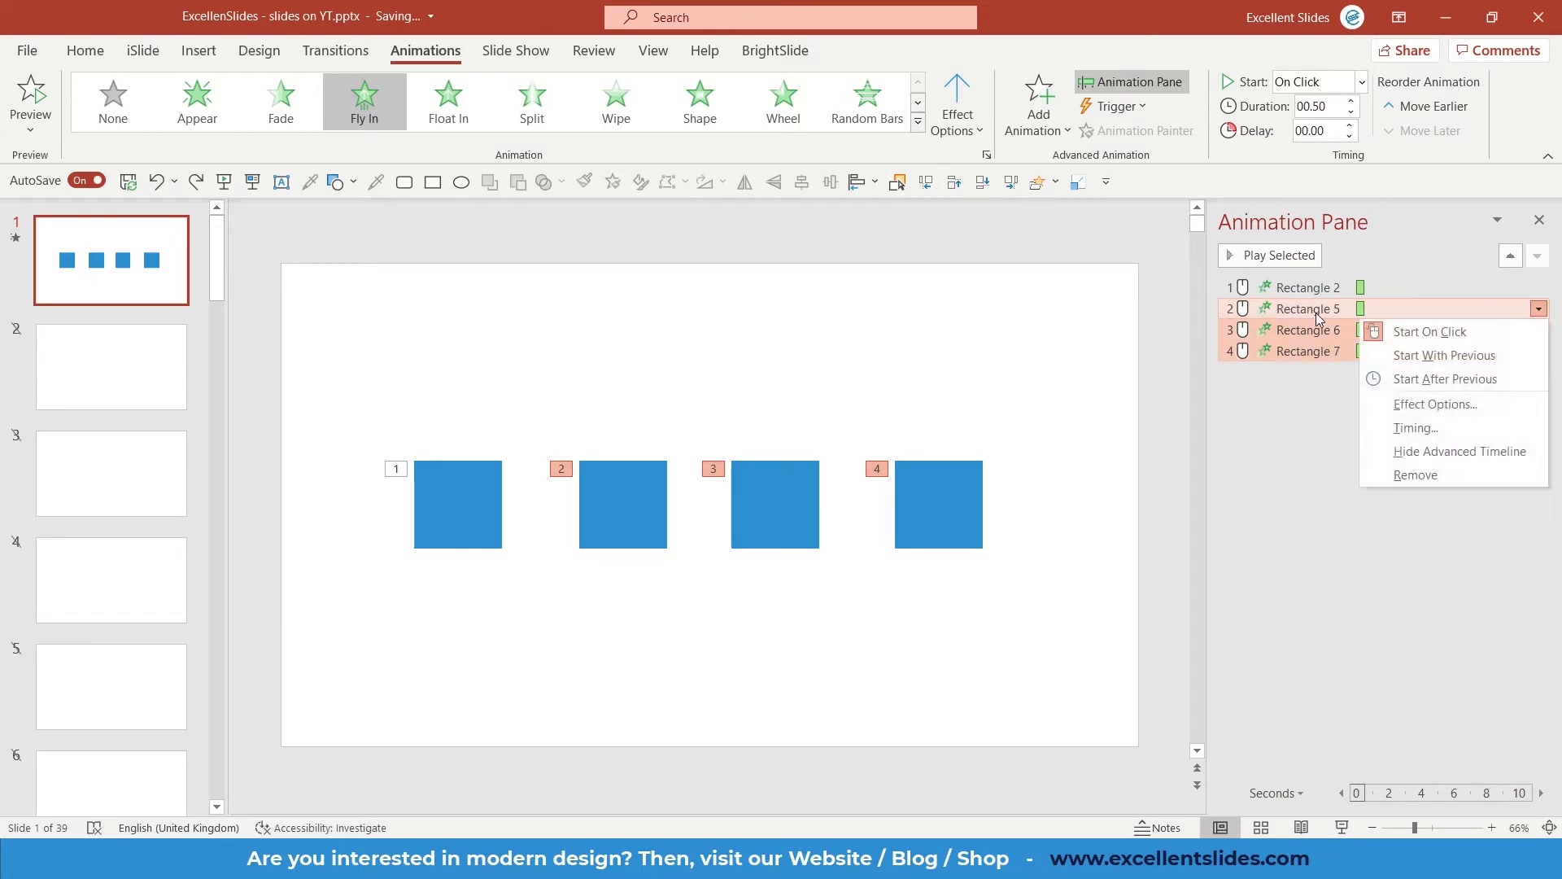
pyautogui.click(1433, 356)
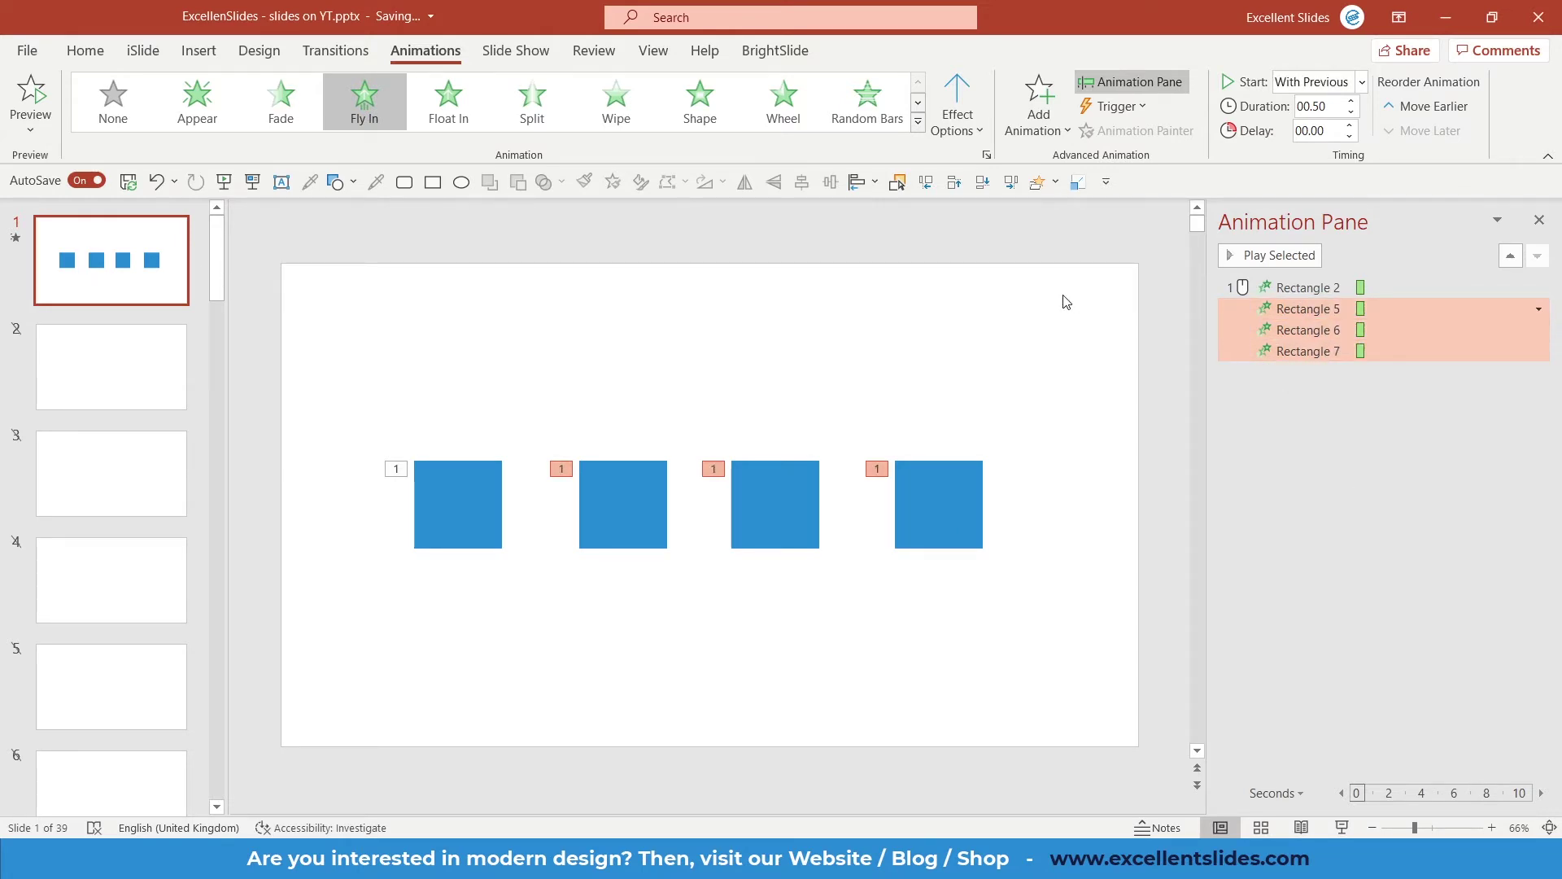
pyautogui.click(1063, 239)
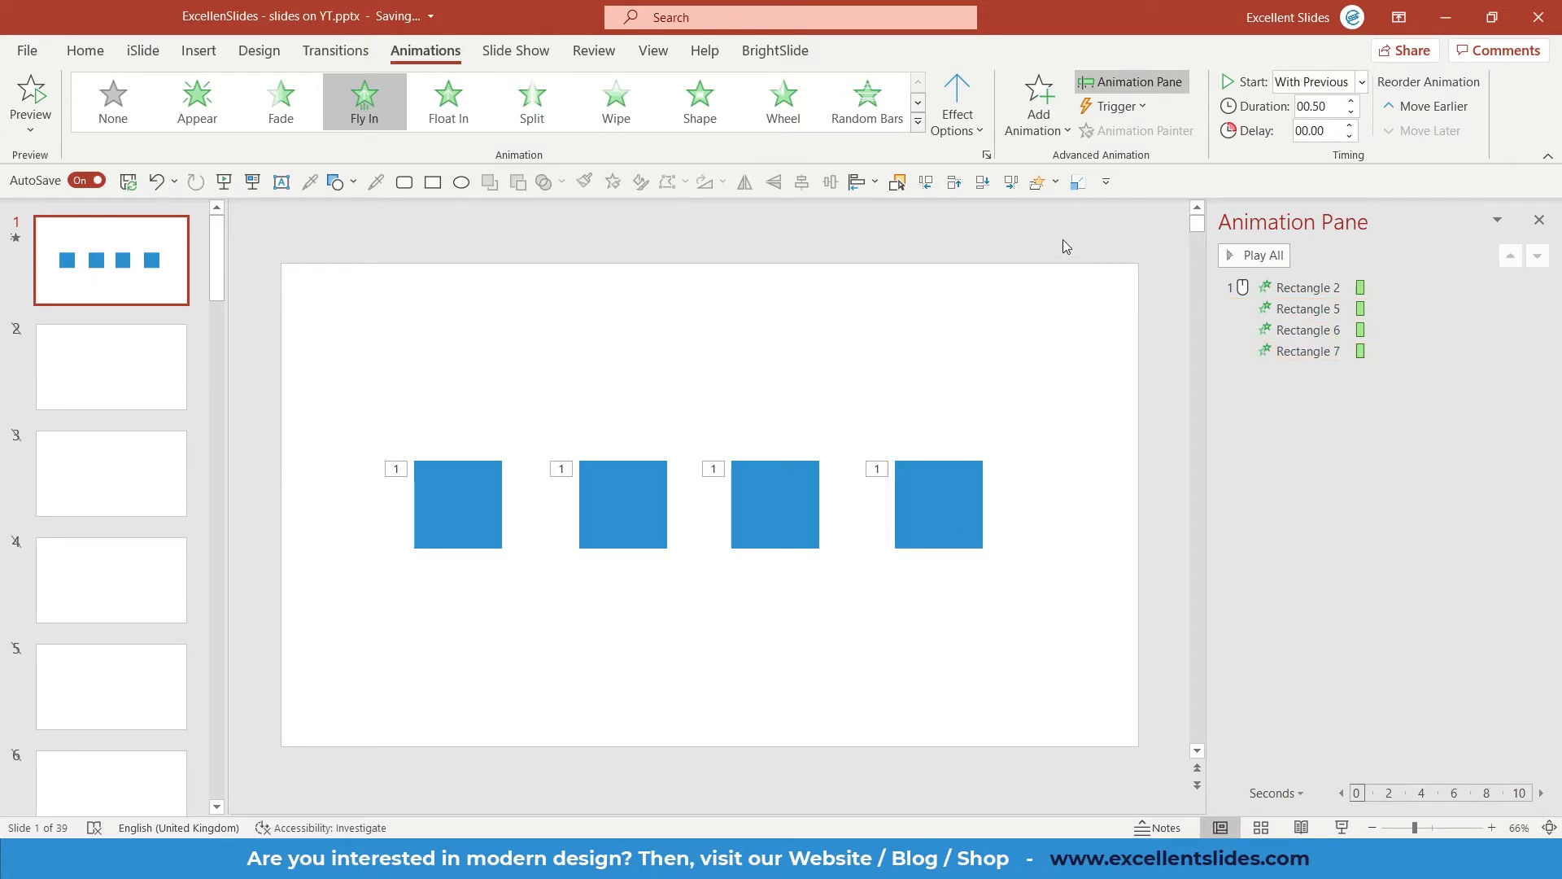
pyautogui.click(1260, 257)
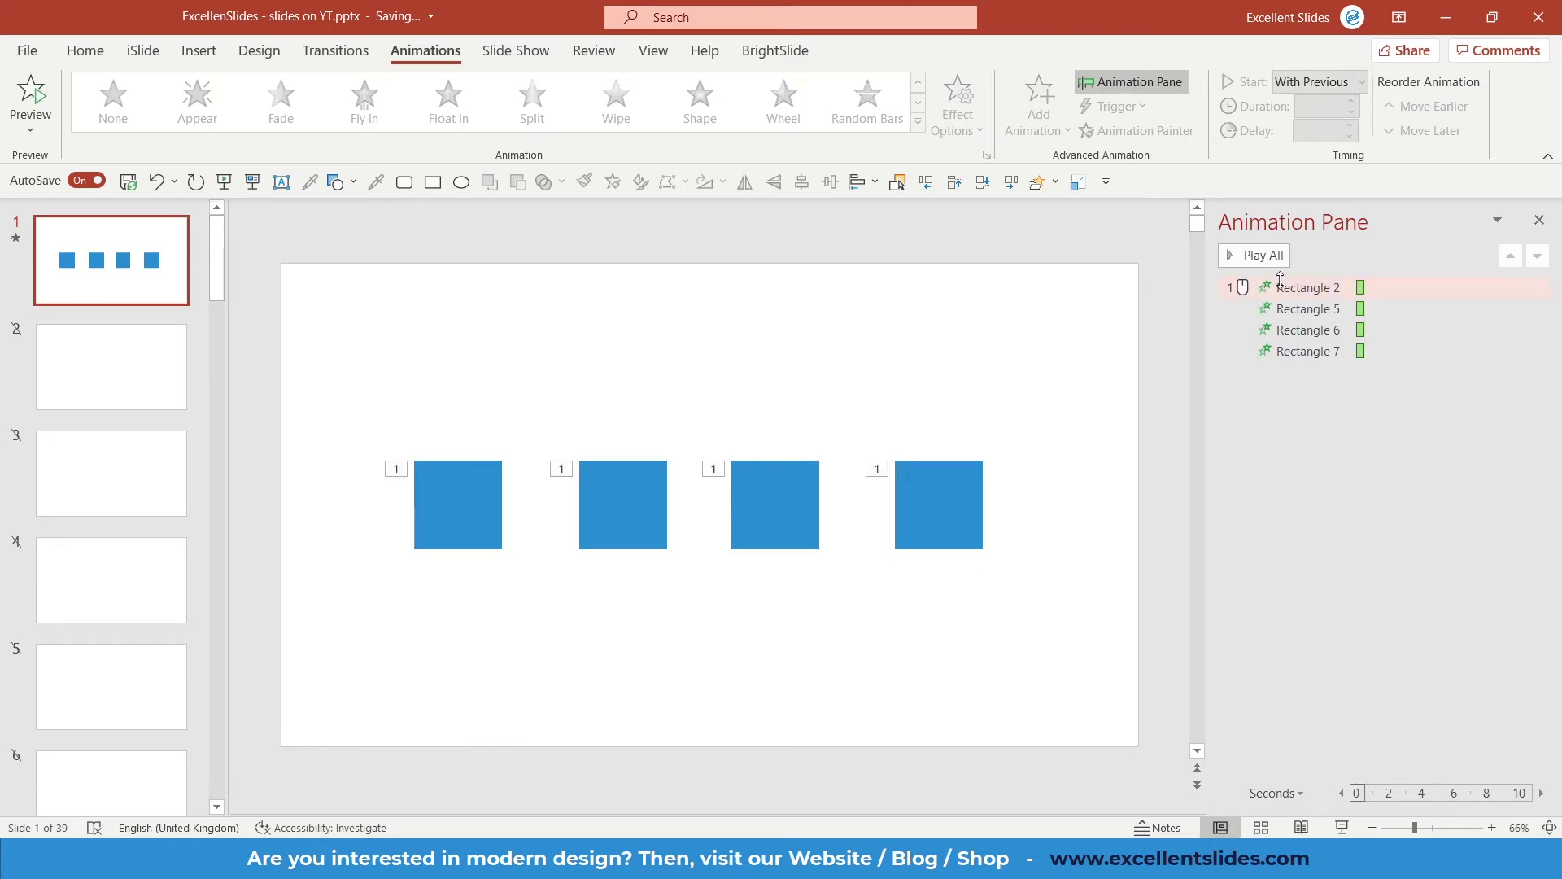
# - Set the duration of all four Fly In animations to 2.00 seconds
pyautogui.click(1294, 287)
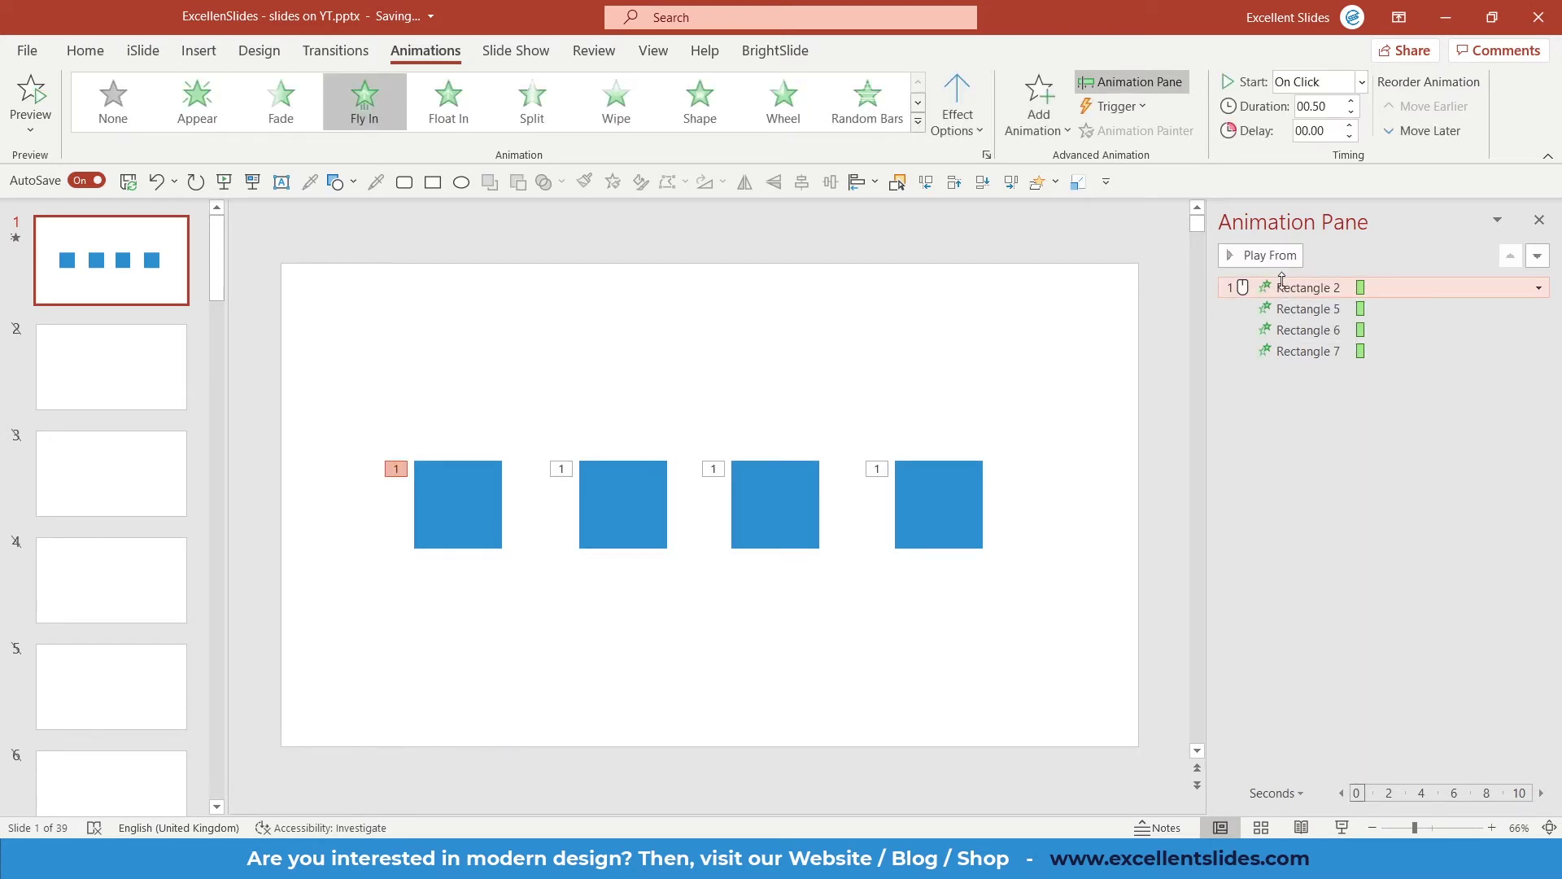
pyautogui.keyDown('shift'); pyautogui.click(1286, 351); pyautogui.keyUp('shift')
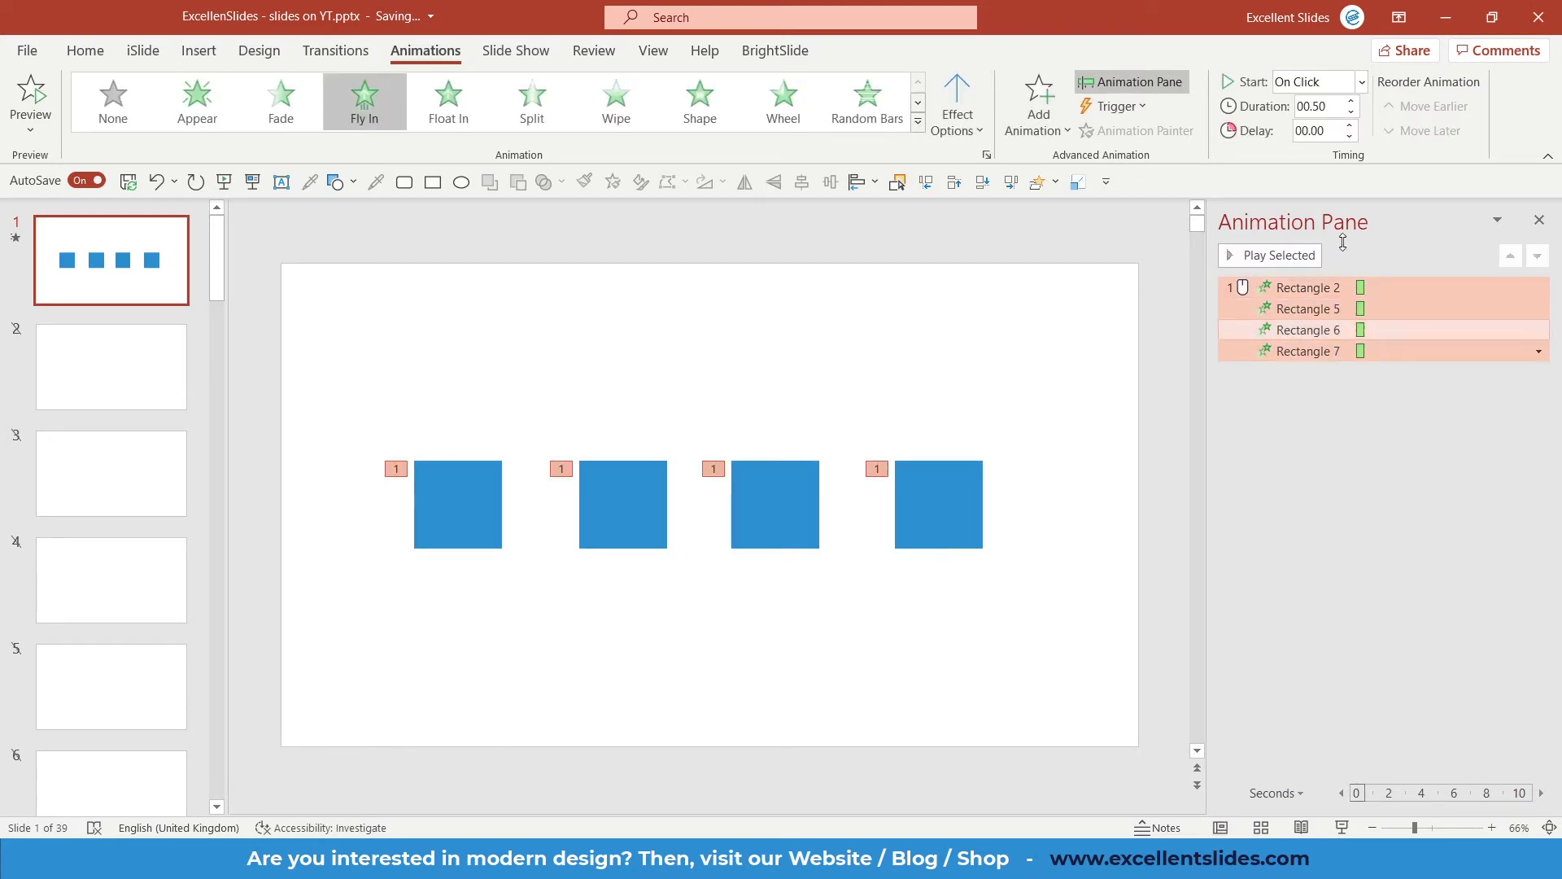
pyautogui.click(1351, 101)
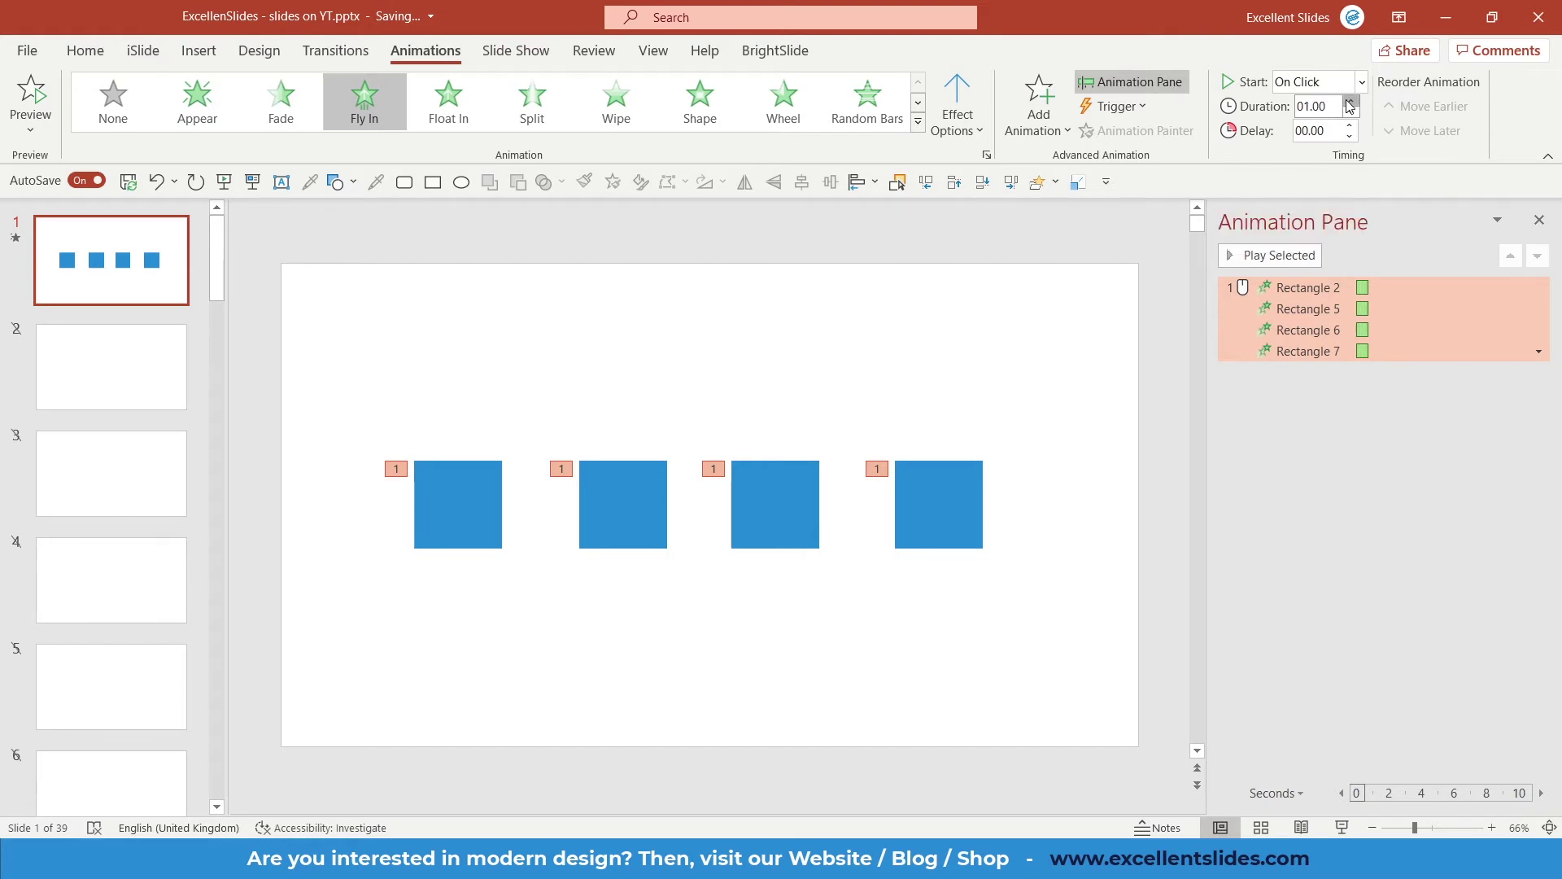
pyautogui.click(1350, 101)
pyautogui.click(1351, 101)
pyautogui.click(1351, 101)
pyautogui.click(1350, 101)
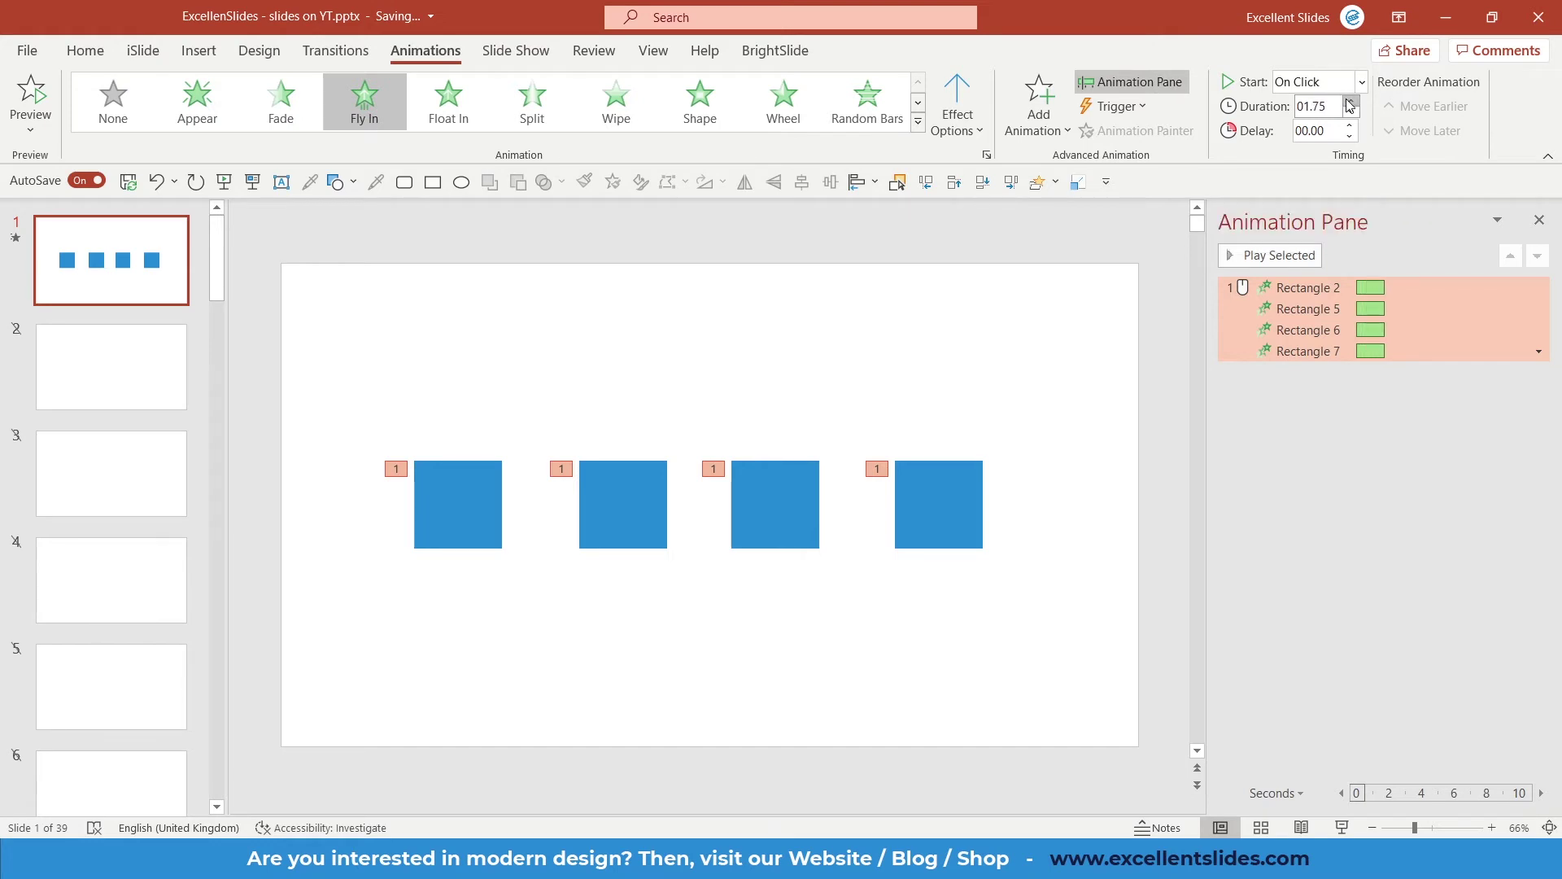
pyautogui.click(1066, 280)
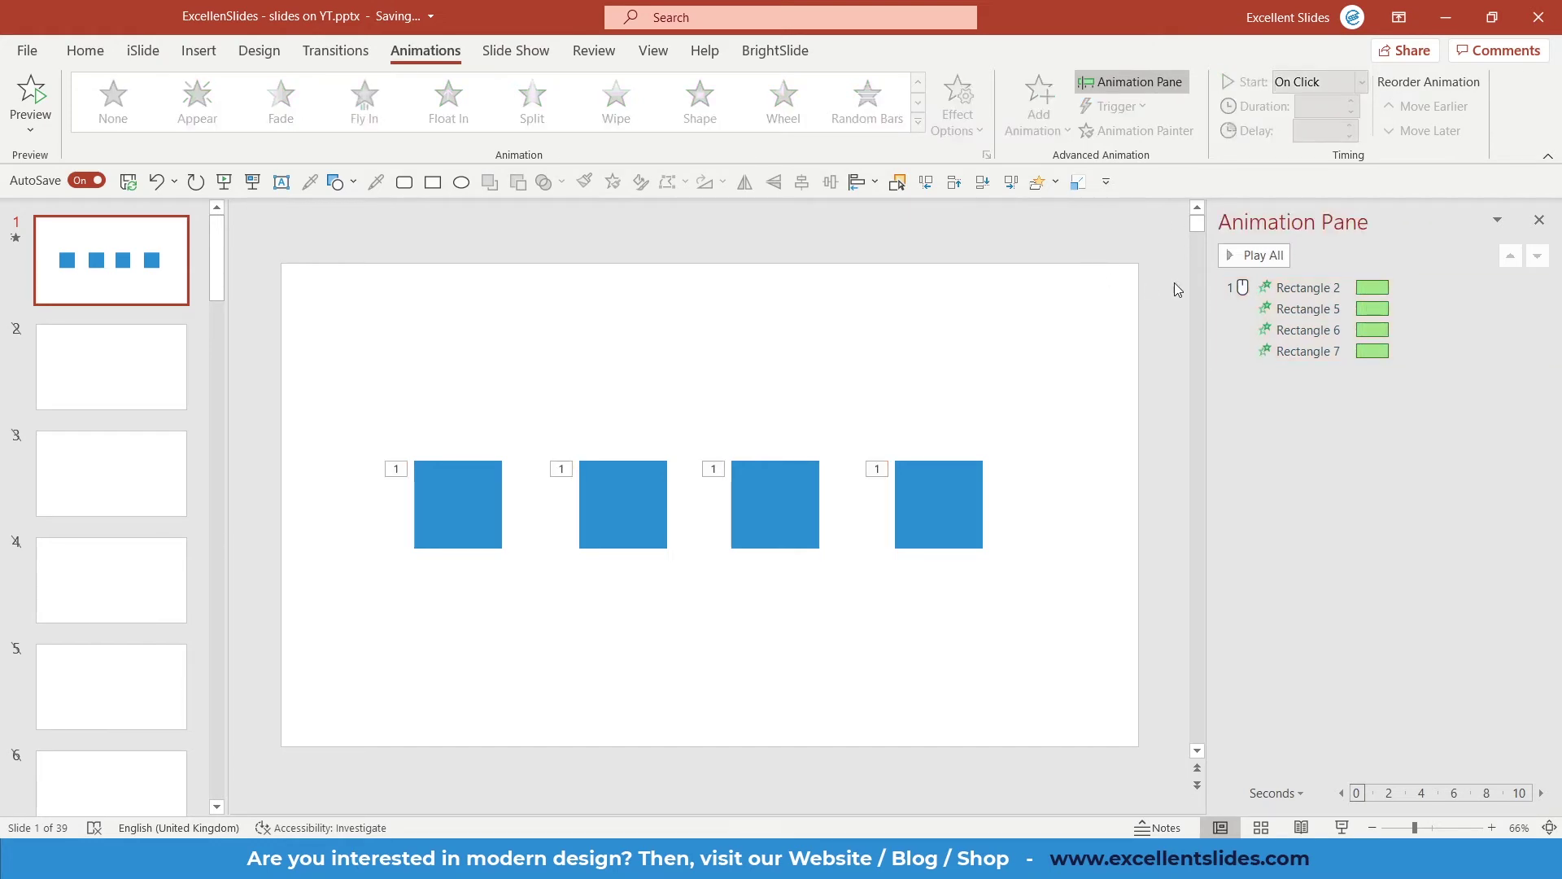
pyautogui.click(1253, 254)
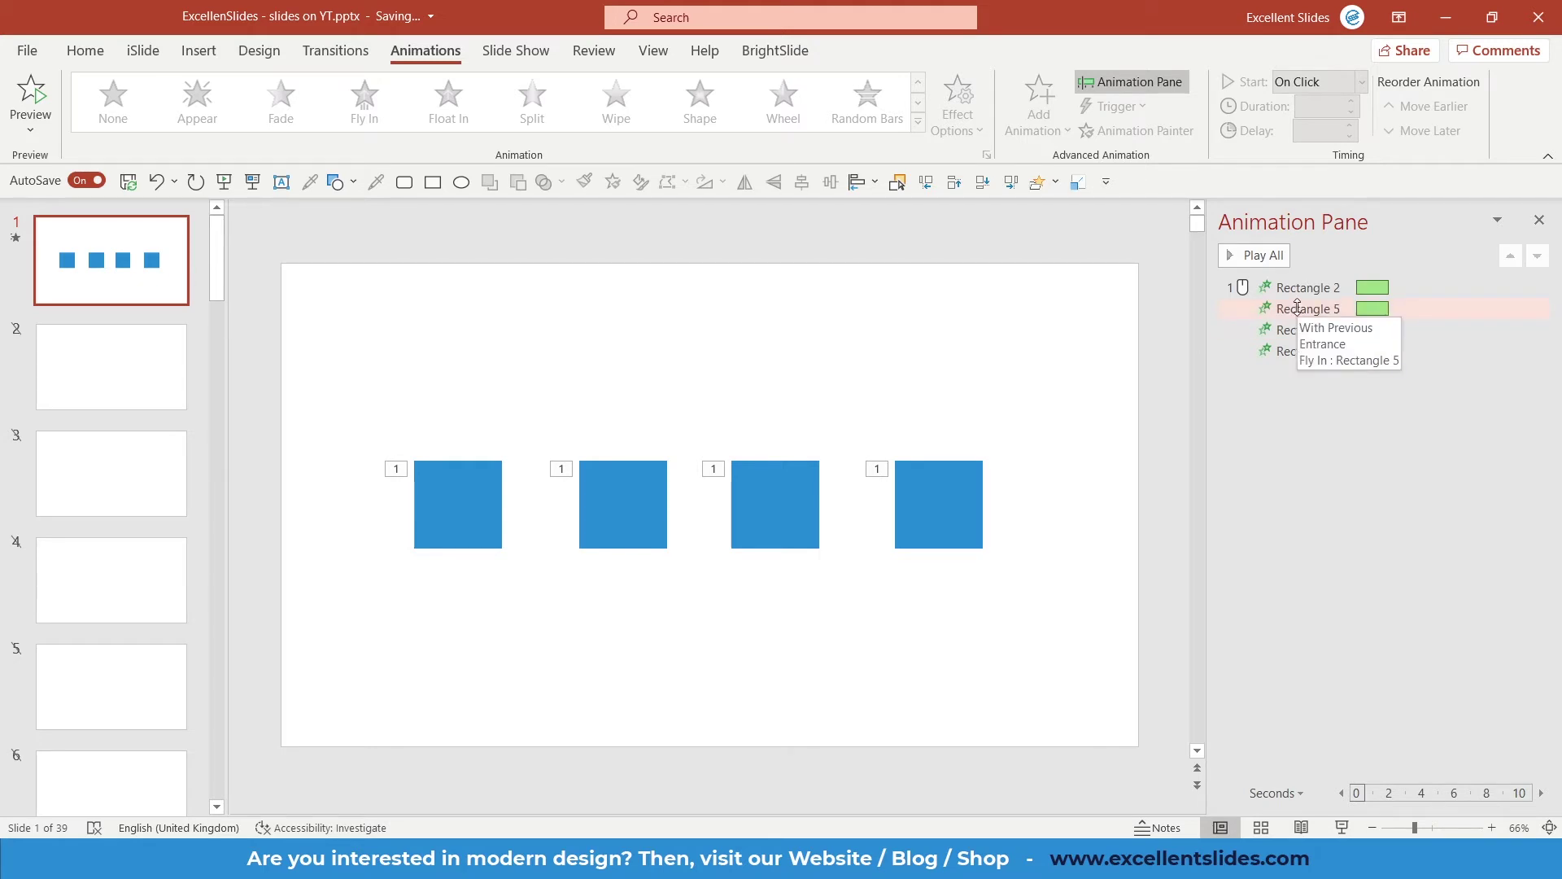
pyautogui.click(1237, 261)
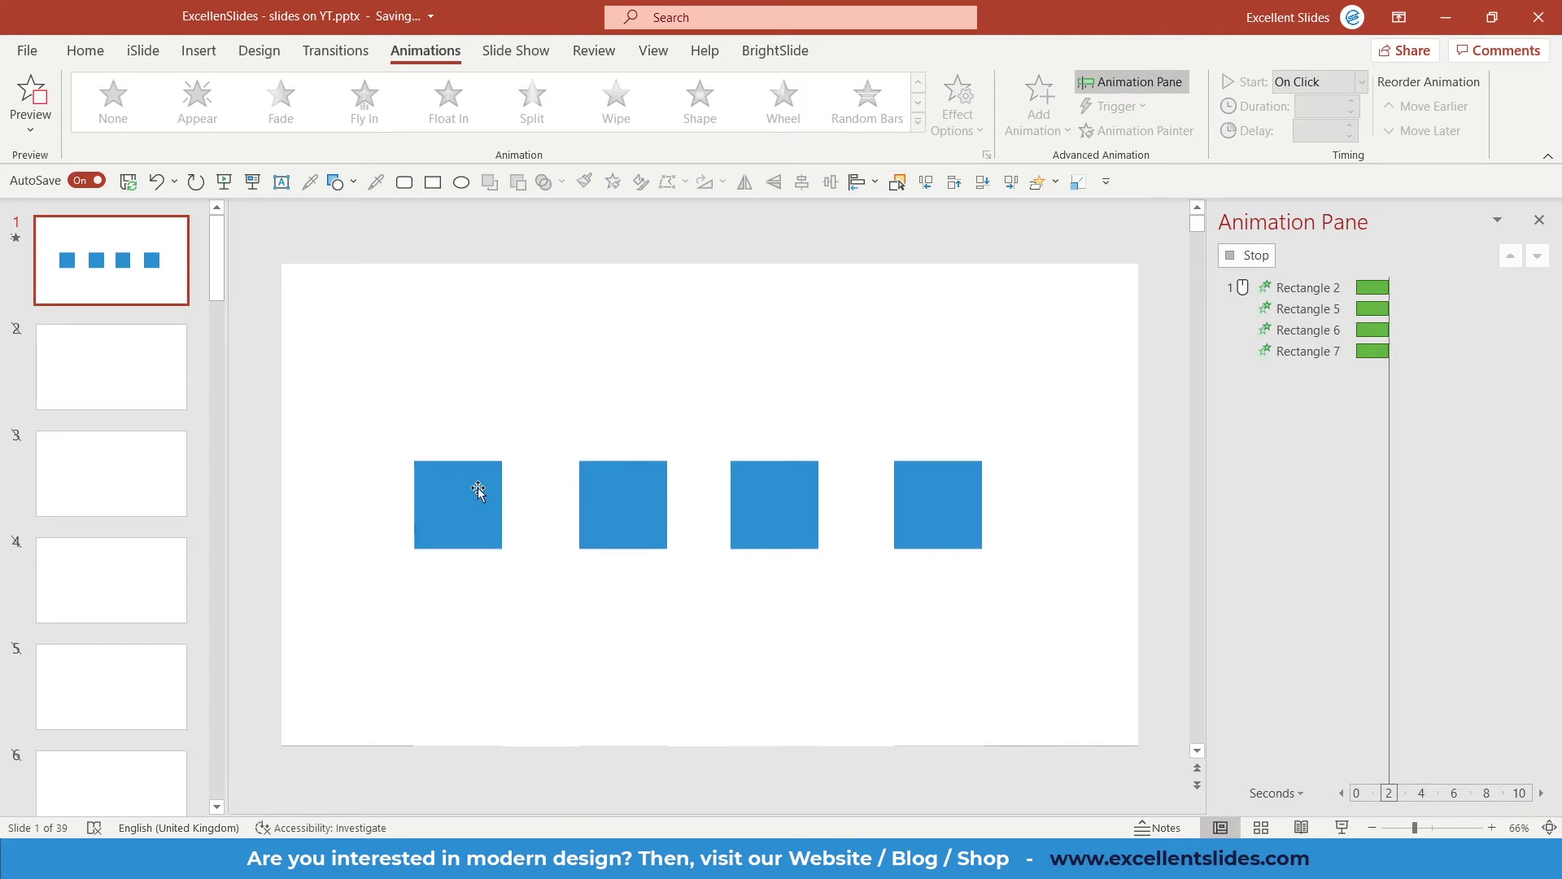
pyautogui.click(1243, 252)
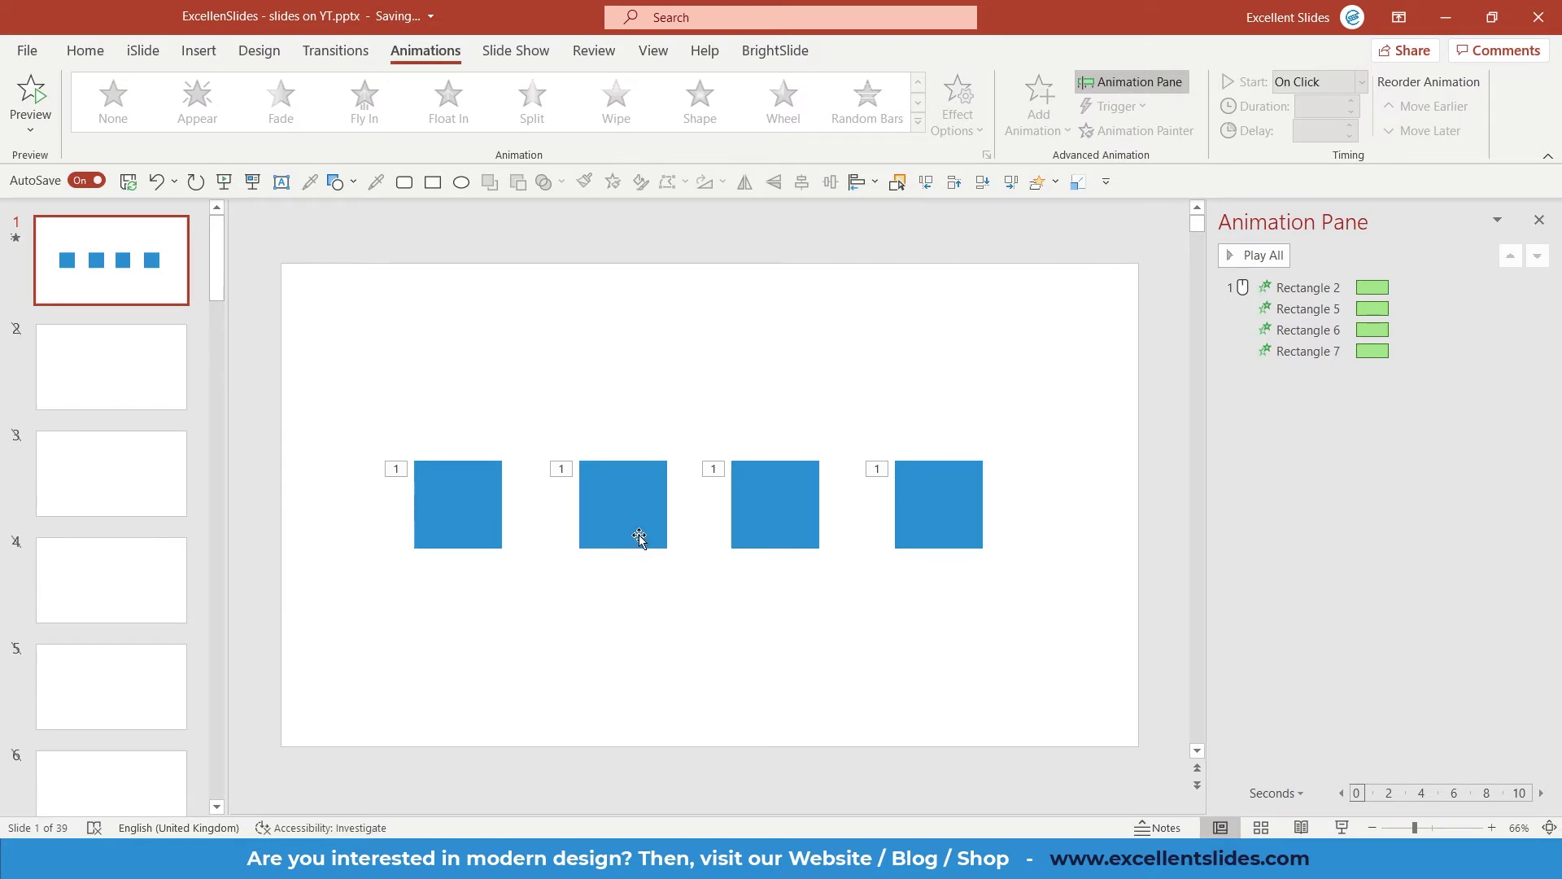
pyautogui.click(788, 508)
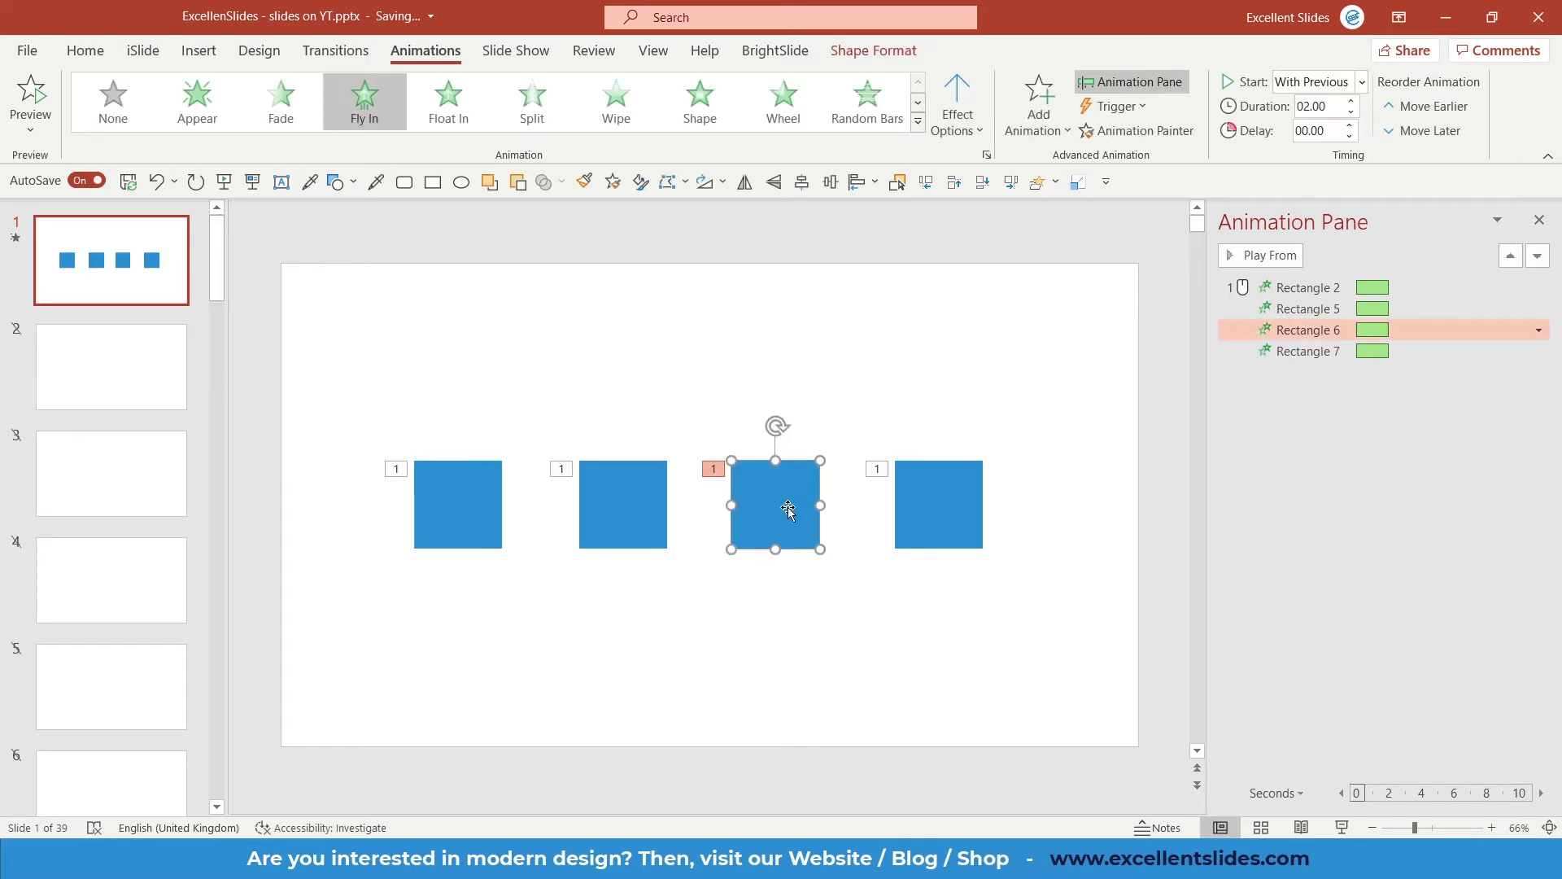
pyautogui.click(1029, 345)
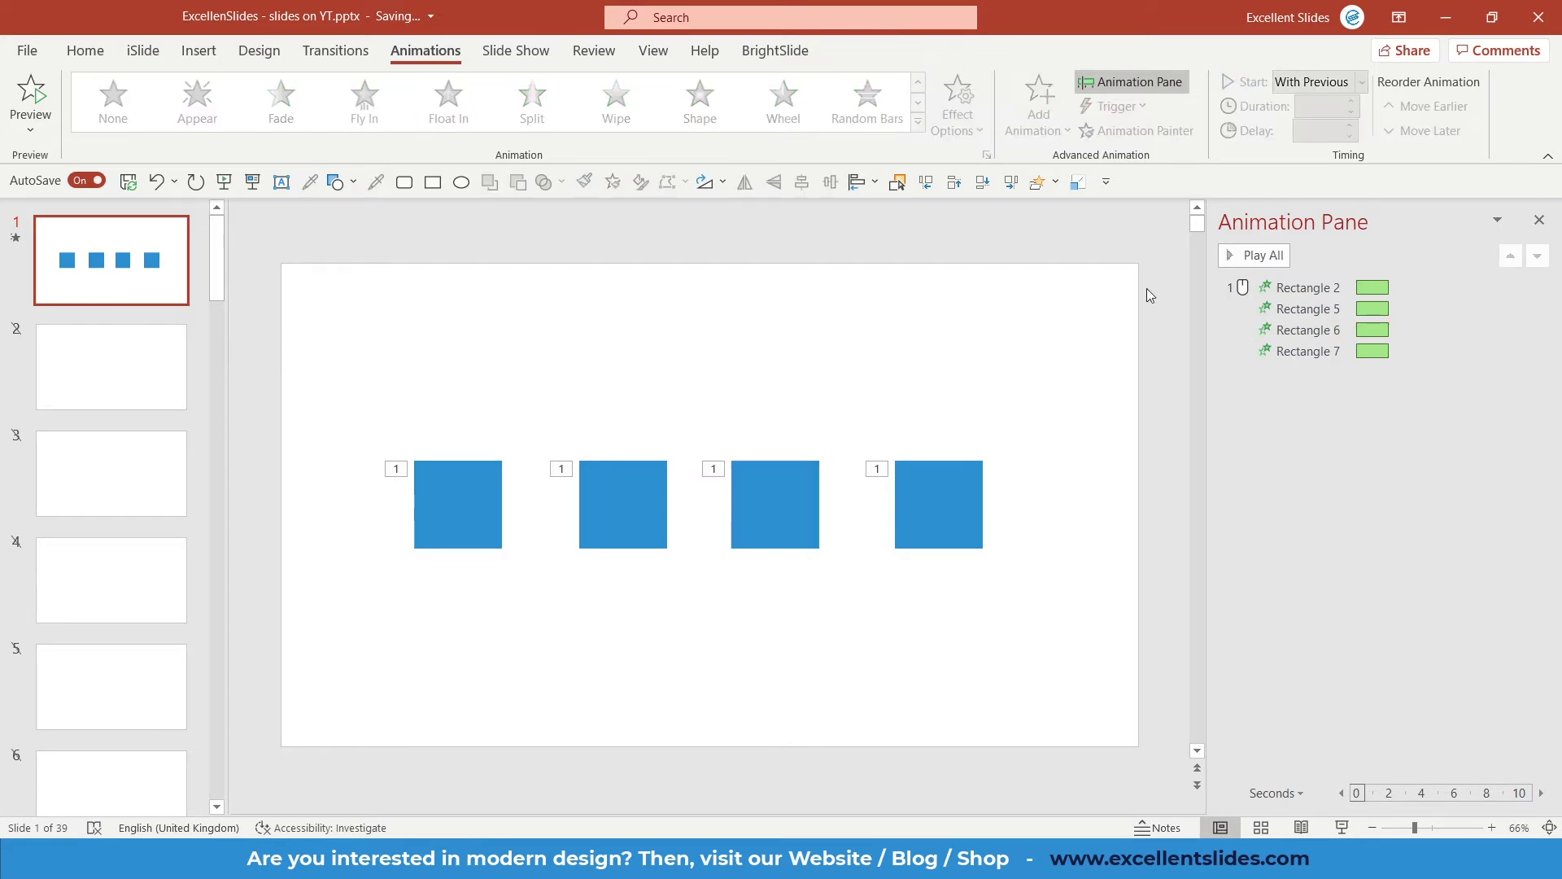
pyautogui.click(1257, 257)
pyautogui.click(964, 500)
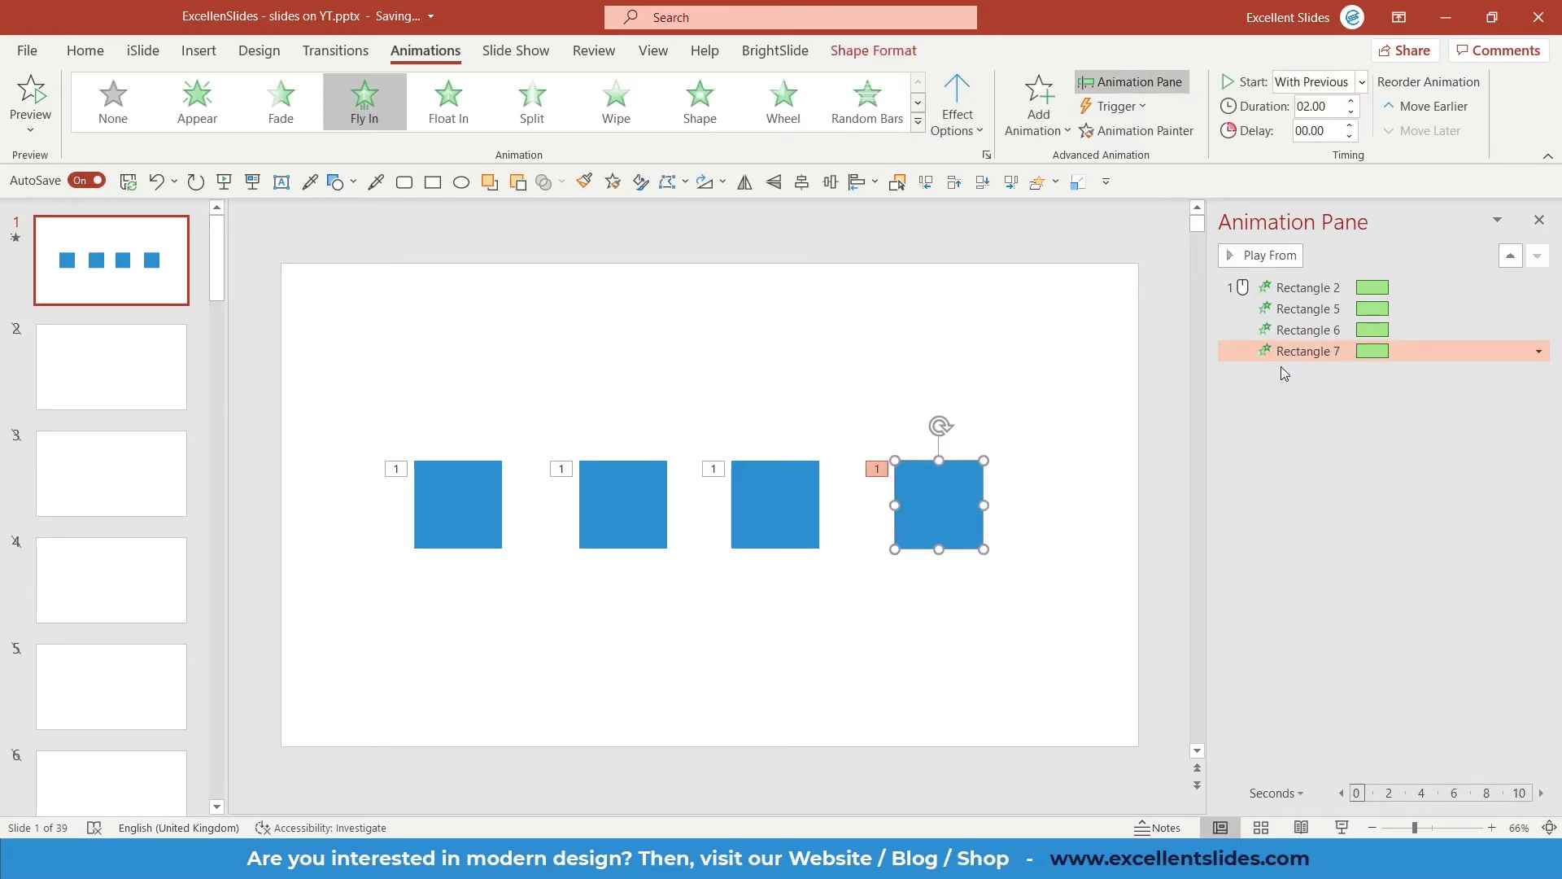
pyautogui.doubleClick(1305, 351)
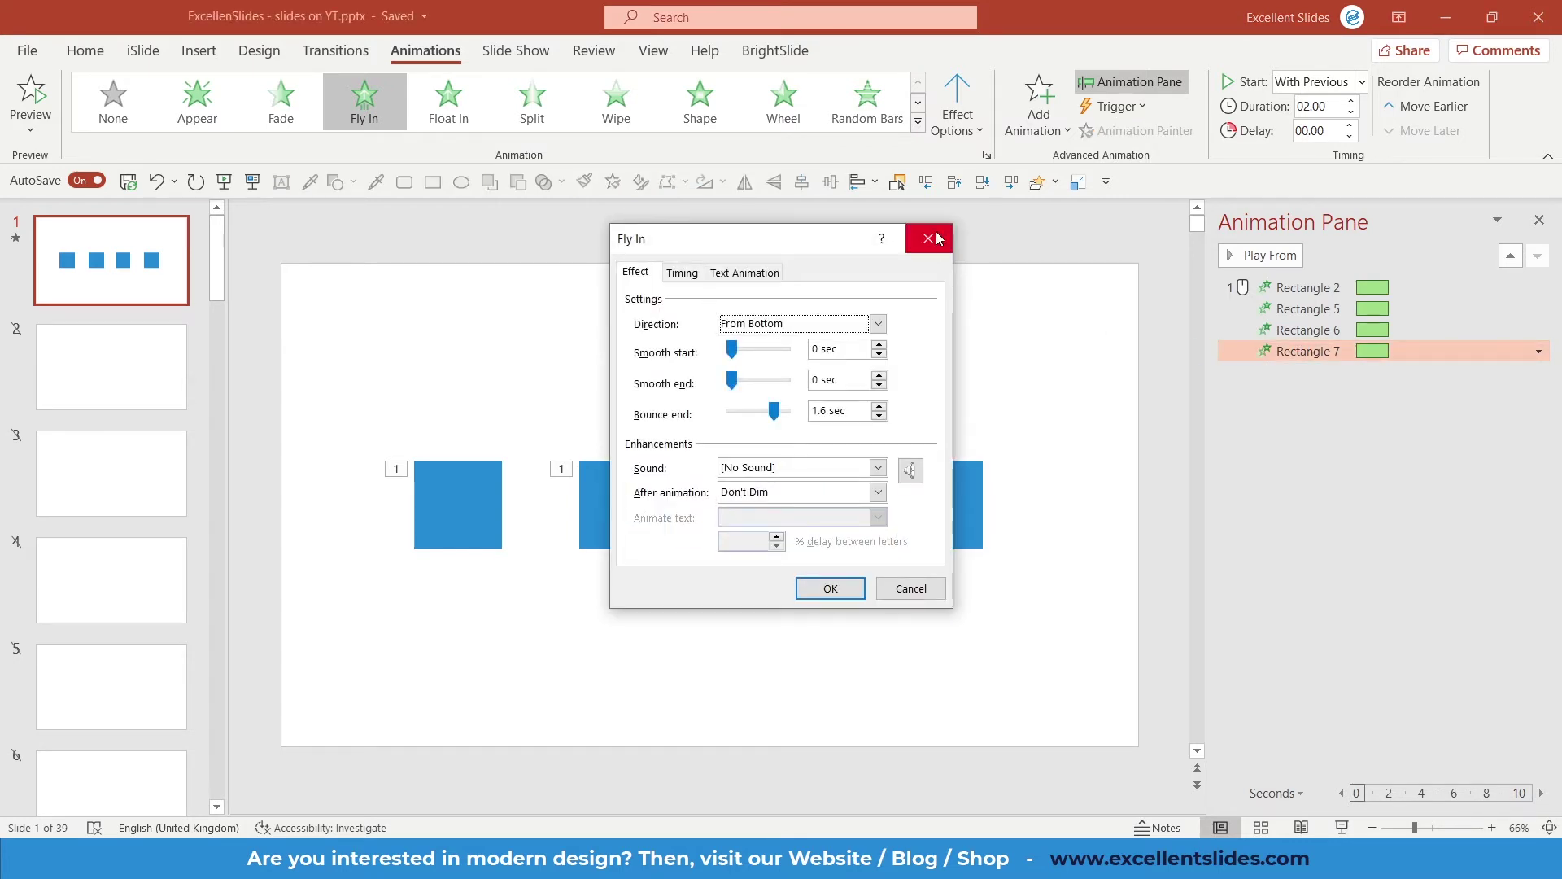
pyautogui.click(936, 236)
pyautogui.click(1260, 256)
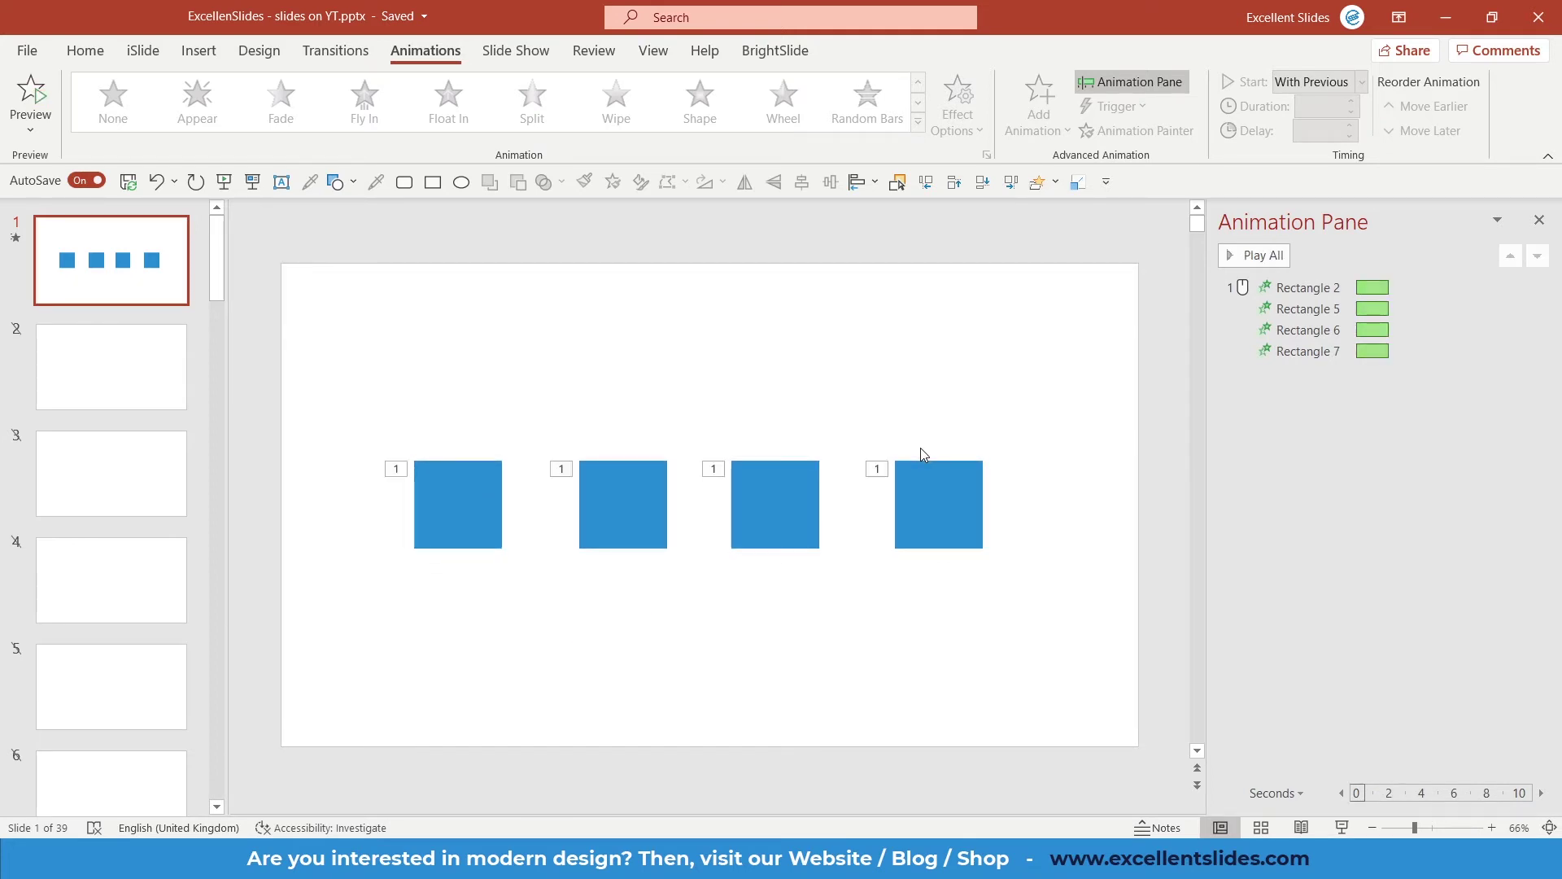
pyautogui.click(1247, 256)
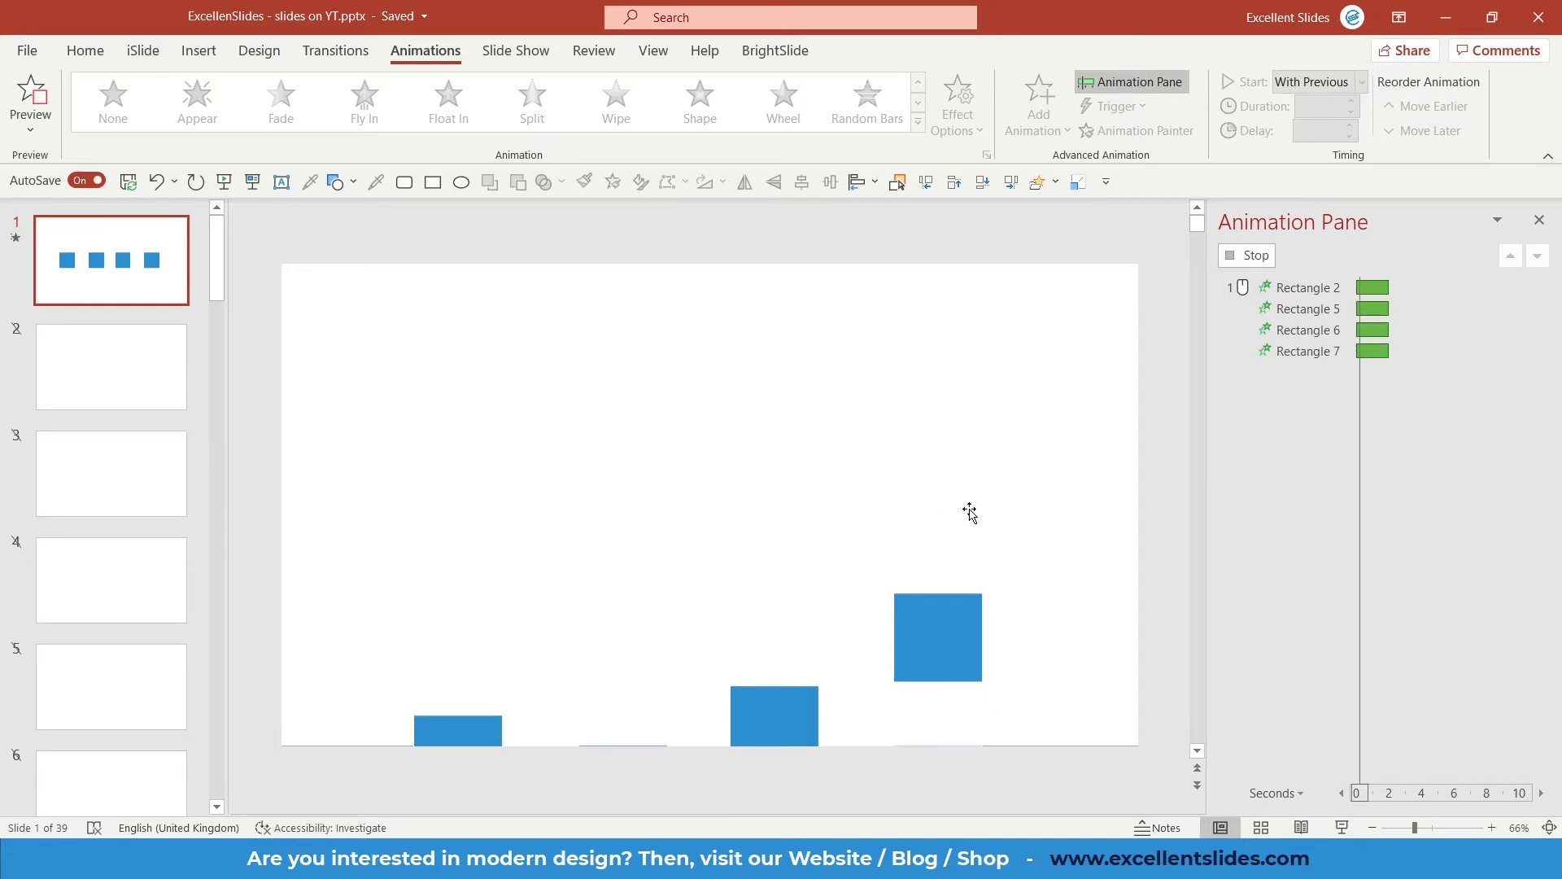